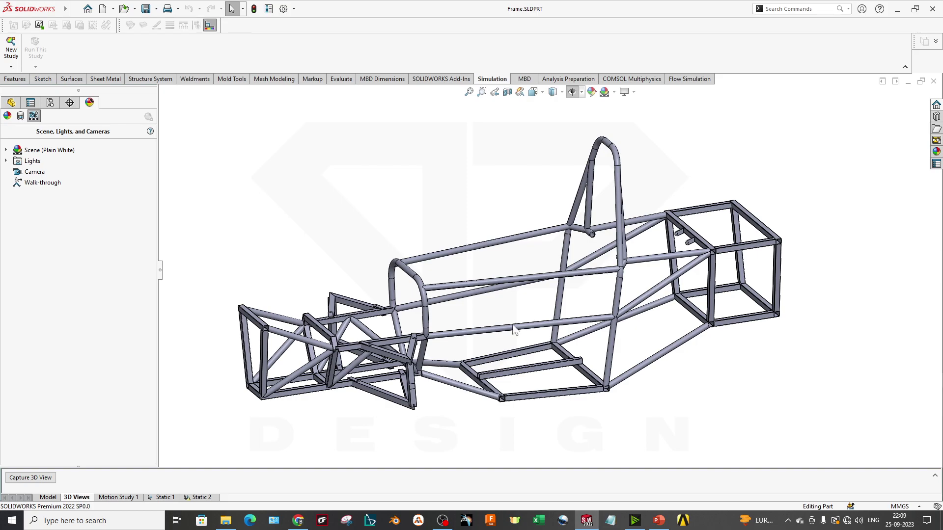
Step: Orbit the tubular frame through side, opposite-side and three-quarter views
middle_drag(516, 364, 338, 339)
middle_drag(328, 393, 445, 320)
middle_drag(429, 266, 406, 248)
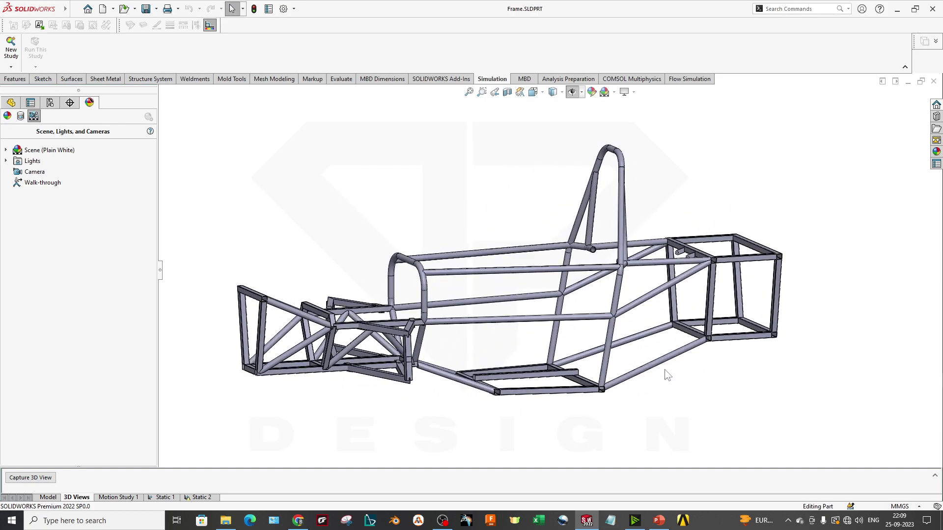
middle_drag(657, 411, 773, 286)
middle_drag(712, 338, 736, 362)
middle_drag(795, 370, 802, 378)
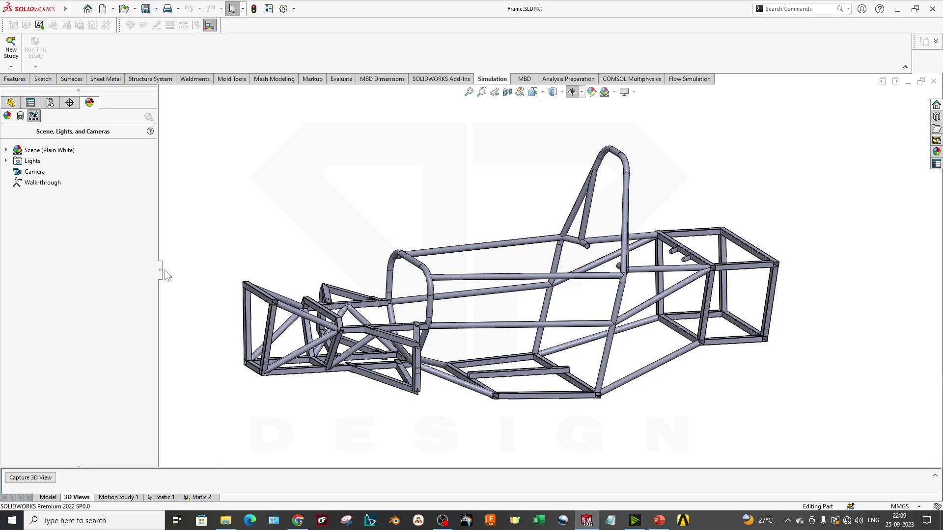
Step: Collapse the FeatureManager panel so the frame fills the window, then re-orbit it
drag(140, 271, 0, 285)
scroll(611, 396, down, 1)
middle_drag(611, 396, 611, 369)
scroll(611, 370, up, 3)
middle_drag(449, 253, 428, 290)
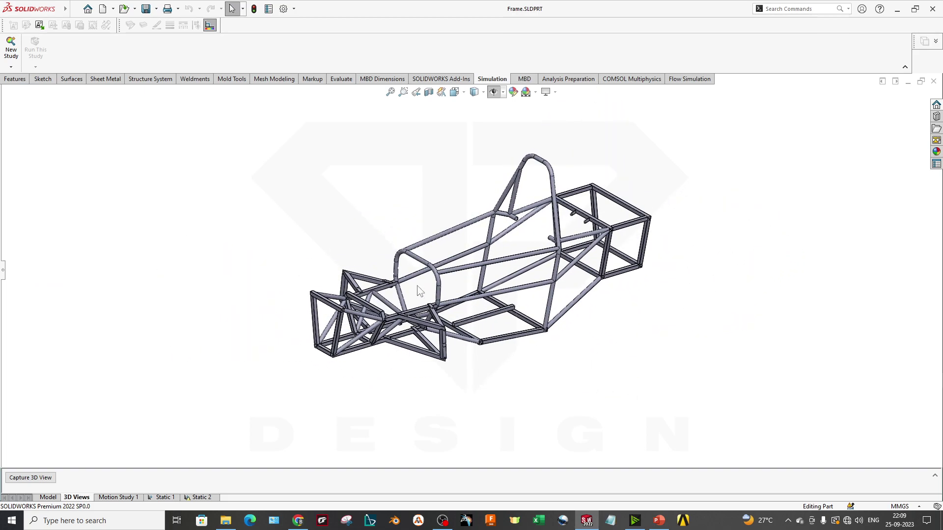
middle_drag(522, 291, 523, 268)
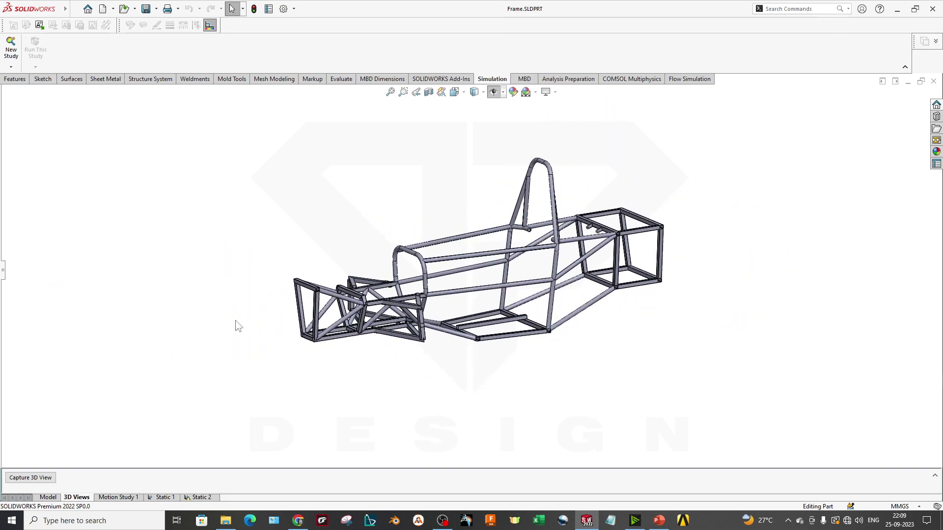
mouse_move(723, 359)
middle_down()
mouse_move(669, 337)
mouse_move(699, 400)
middle_up()
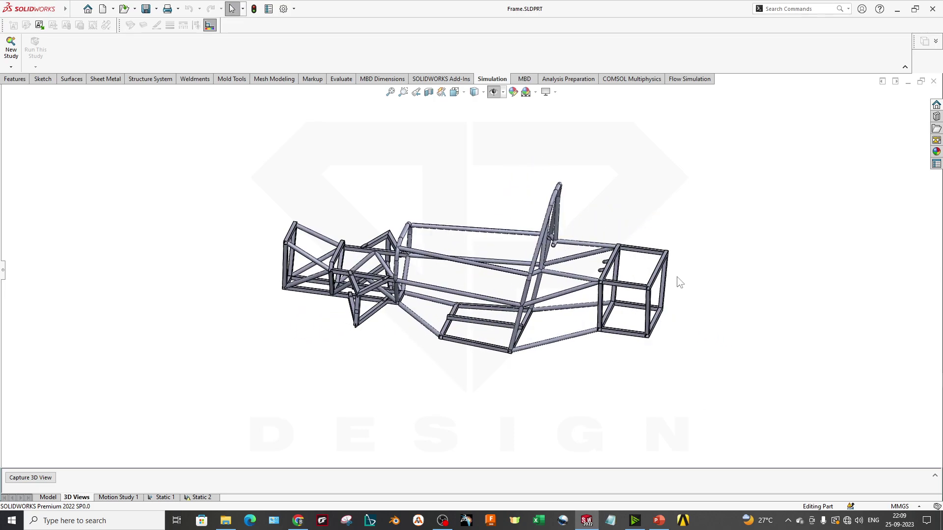
Step: Fit the whole frame in view, zoom in, and orbit to a higher, top-down angle
key(f)
scroll(462, 229, down, 2)
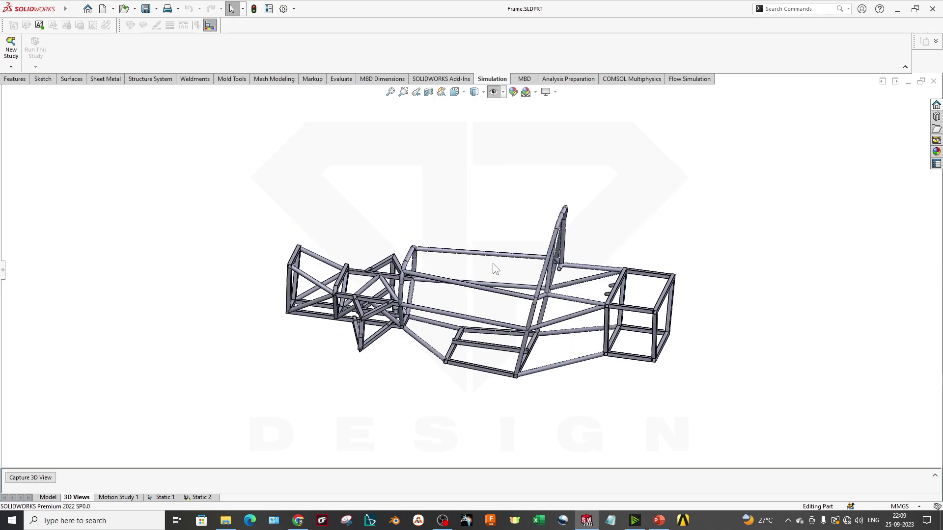
scroll(501, 275, down, 1)
middle_drag(547, 333, 551, 299)
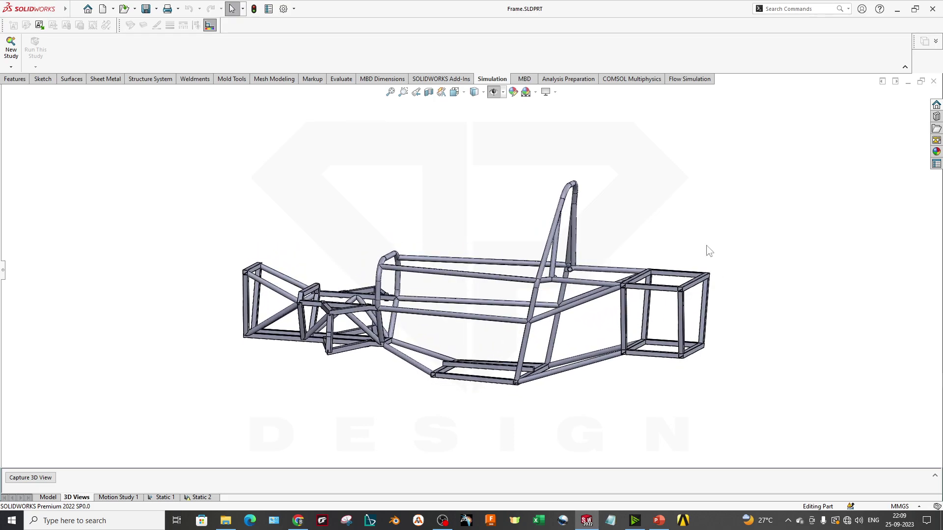
middle_drag(712, 358, 753, 353)
middle_drag(603, 303, 592, 343)
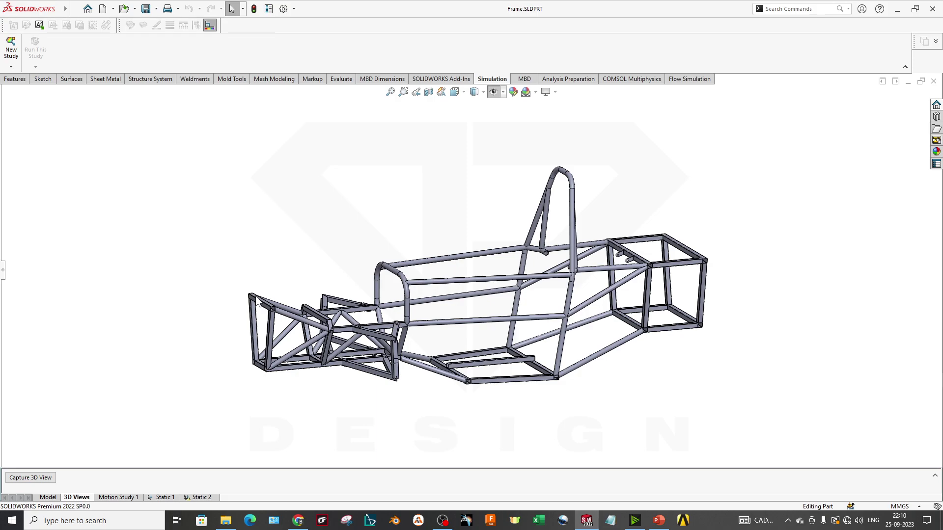
Step: Expand the manager panel and show the frame's feature tree with its Cut list, bulkhead, seat and bracing folders
click(3, 270)
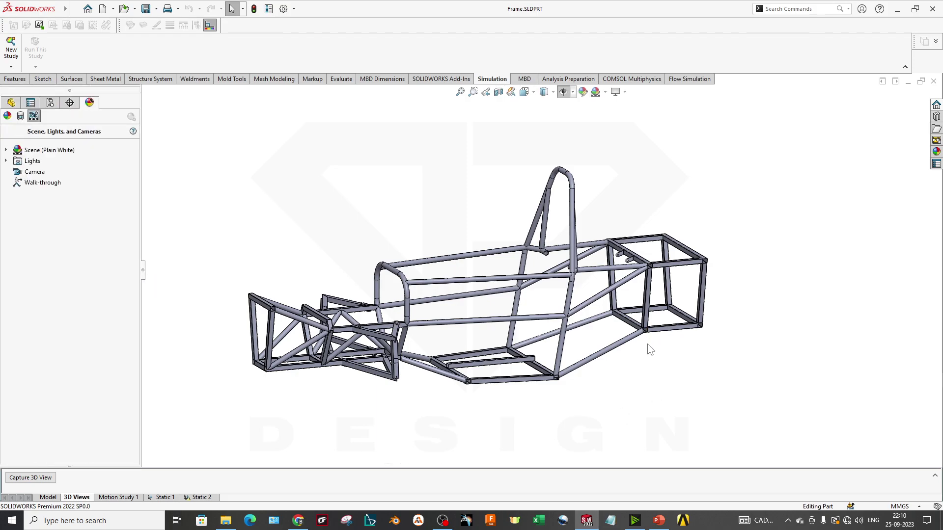
middle_drag(512, 319, 530, 326)
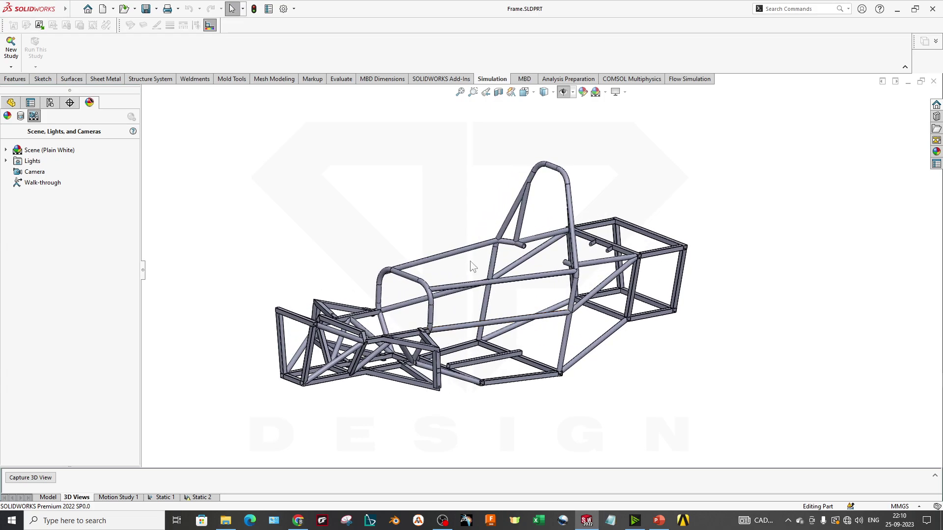
scroll(470, 260, down, 2)
scroll(489, 321, up, 2)
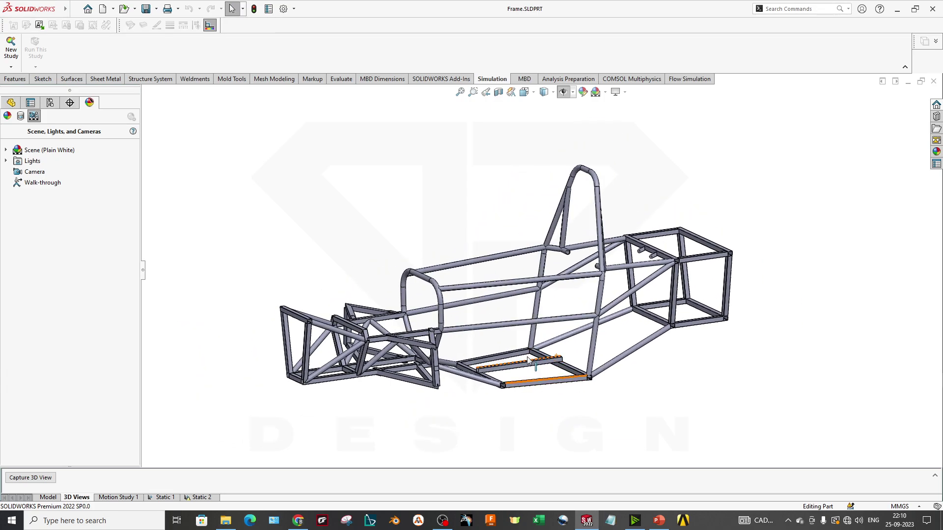
scroll(528, 344, down, 1)
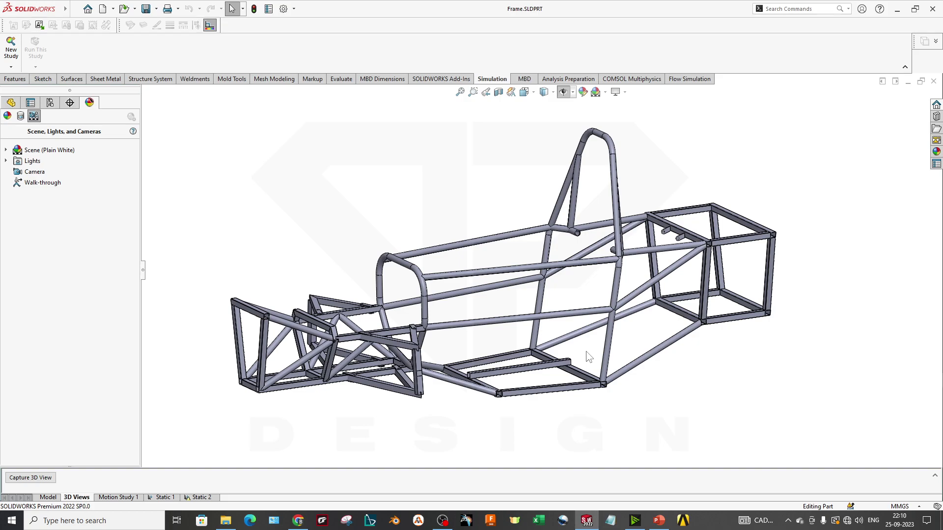
middle_drag(546, 410, 549, 391)
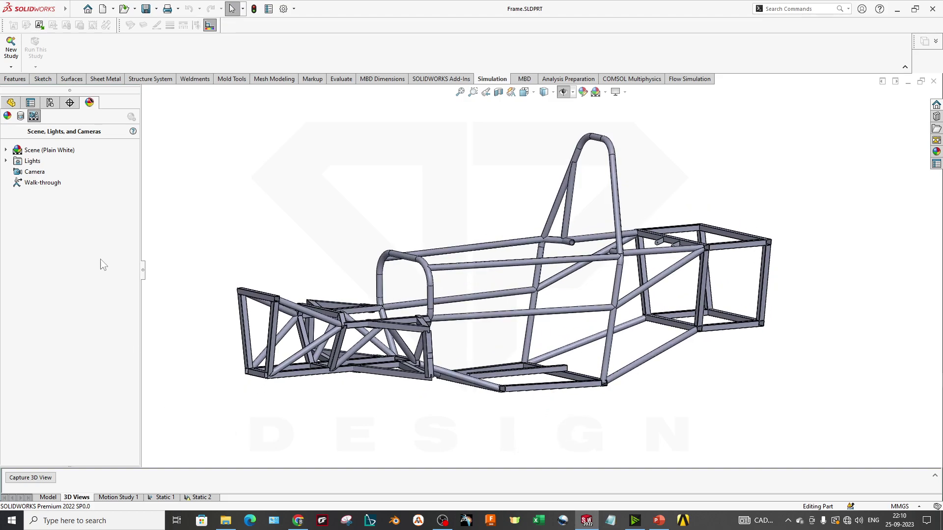
click(11, 102)
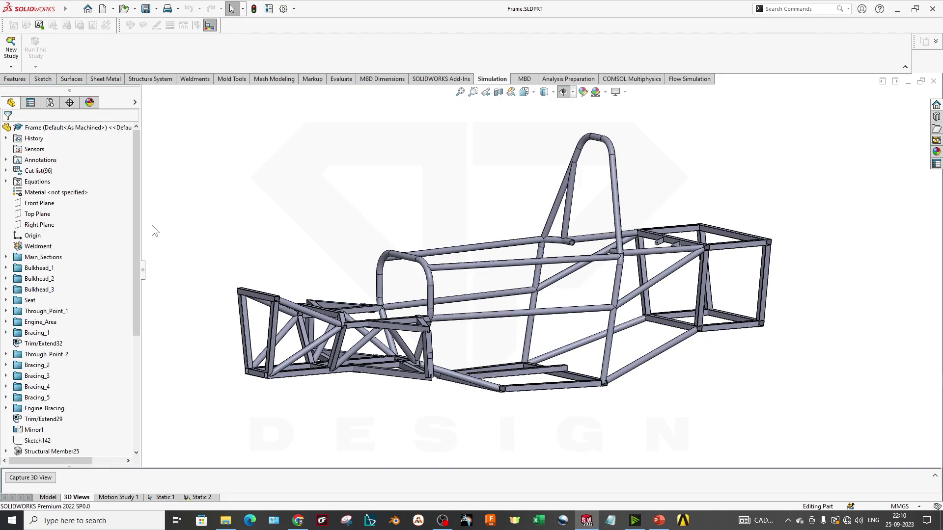
Step: Create a new Static simulation study on the frame named Frontal_Impact
click(6, 67)
click(29, 79)
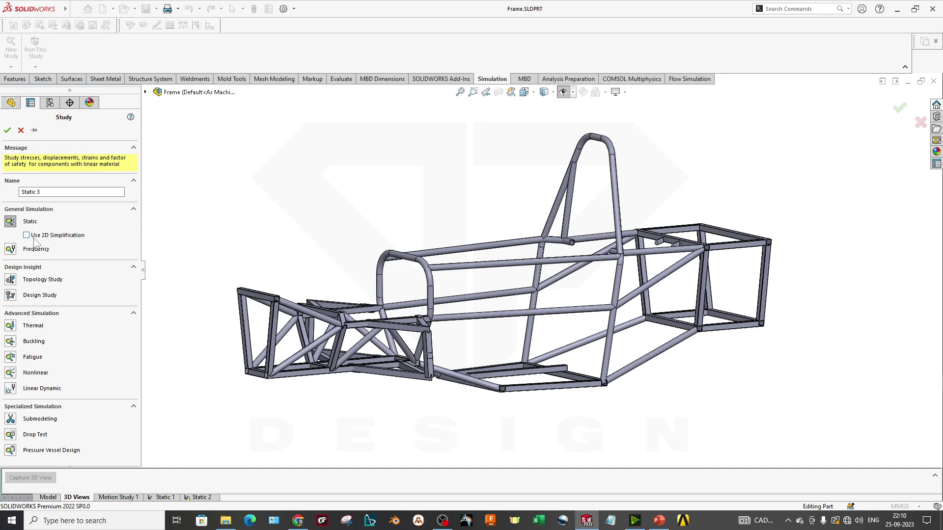
drag(56, 192, 0, 182)
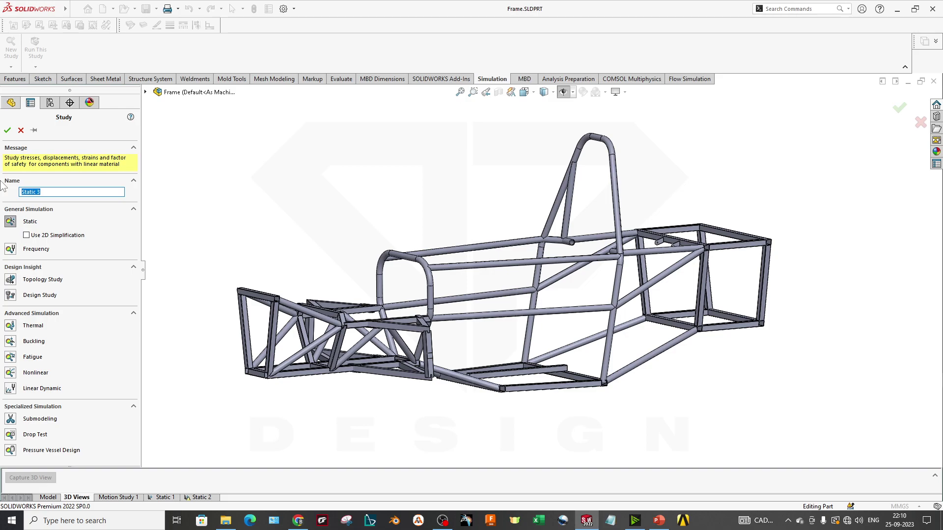
text(Front)
key(BackSpace)
key(BackSpace)
click(7, 130)
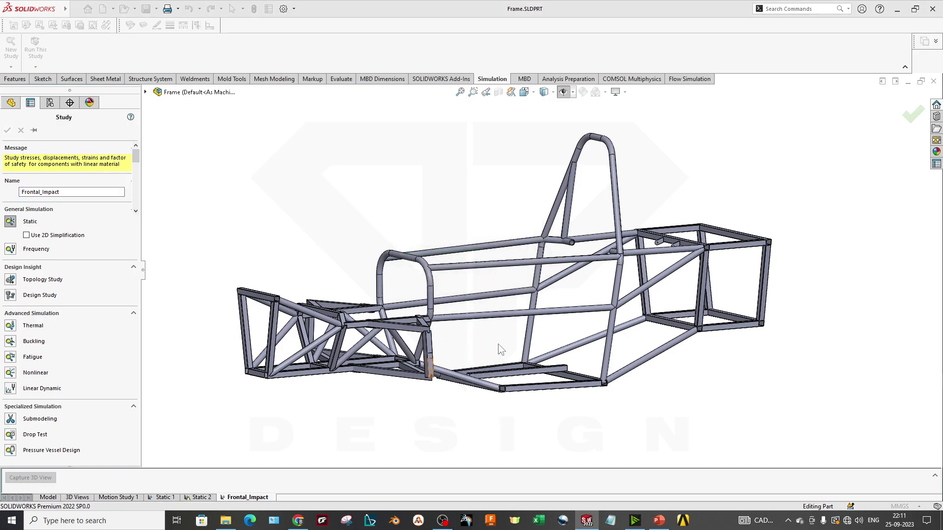
middle_drag(534, 311, 510, 344)
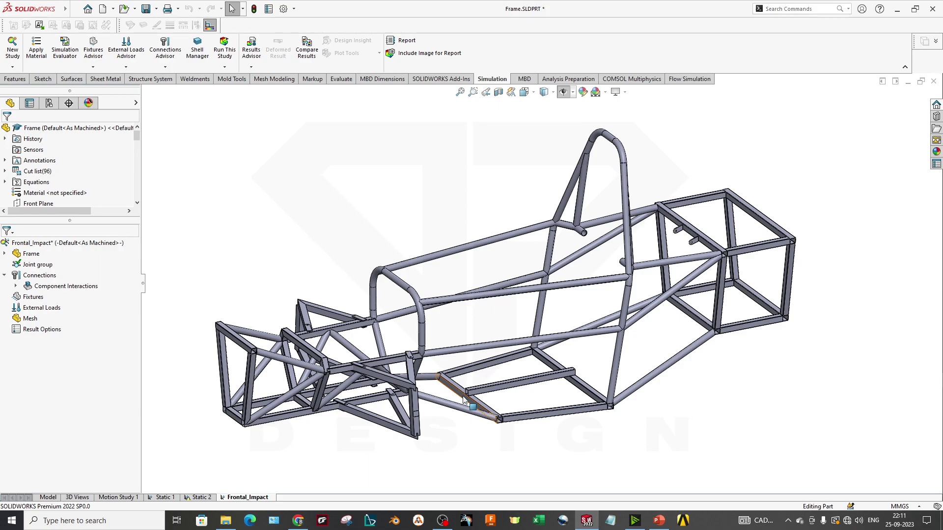
click(38, 265)
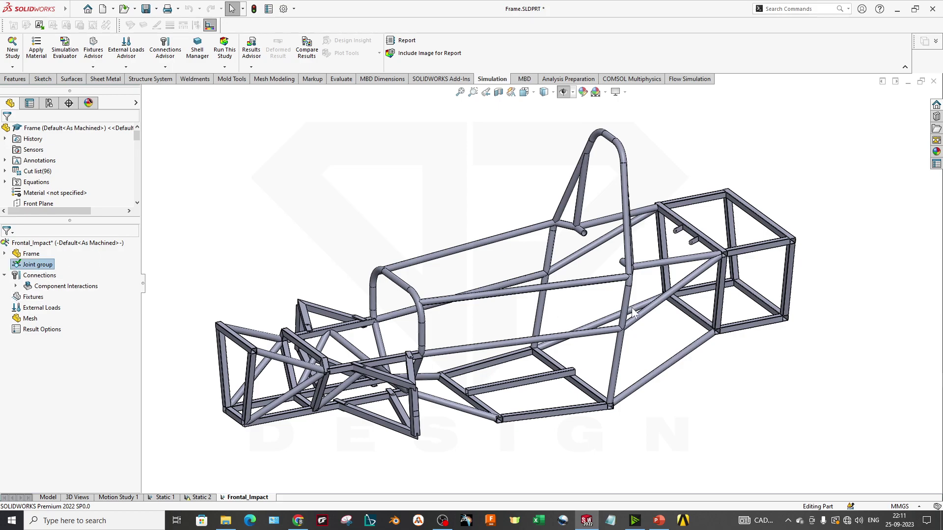
middle_drag(351, 394, 333, 351)
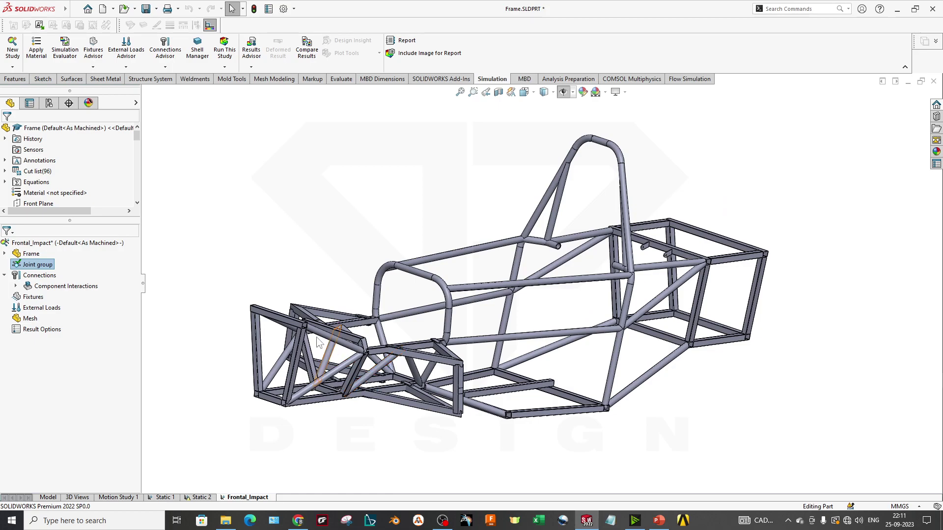
scroll(333, 349, down, 10)
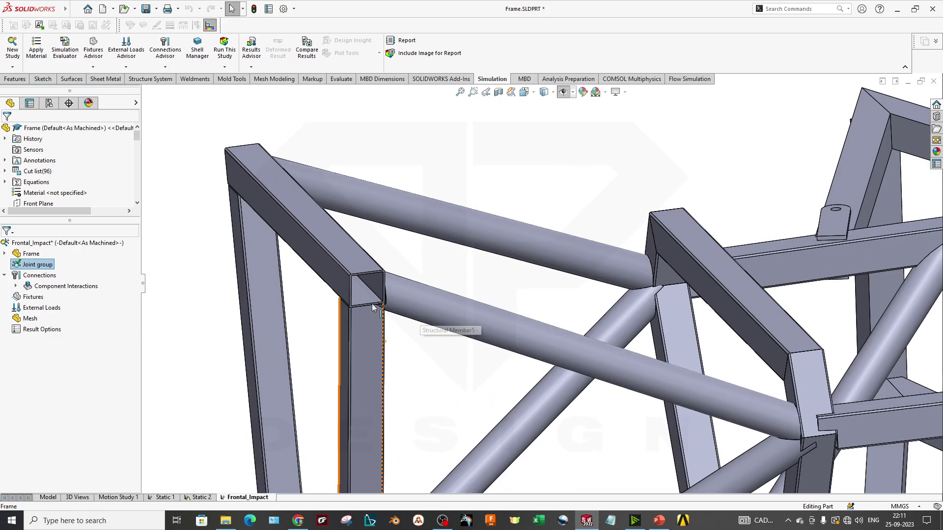
scroll(422, 319, up, 5)
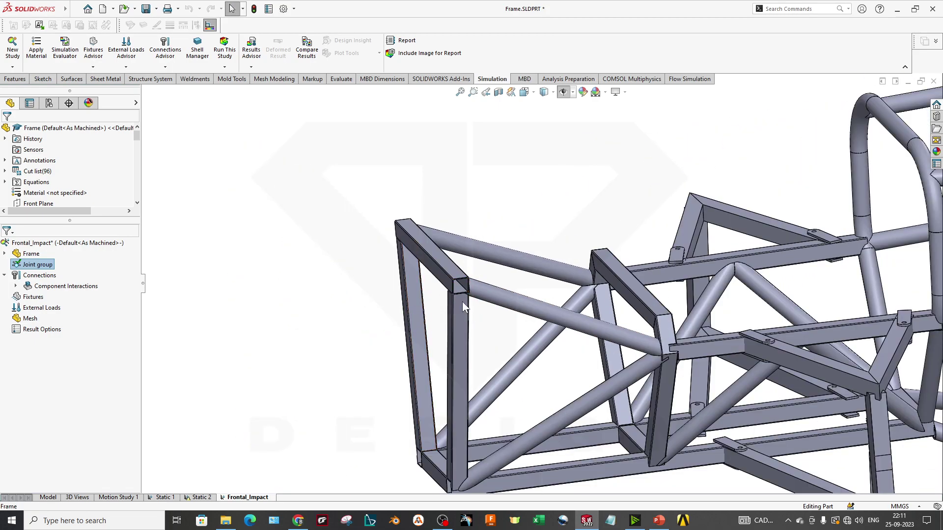
scroll(462, 300, up, 5)
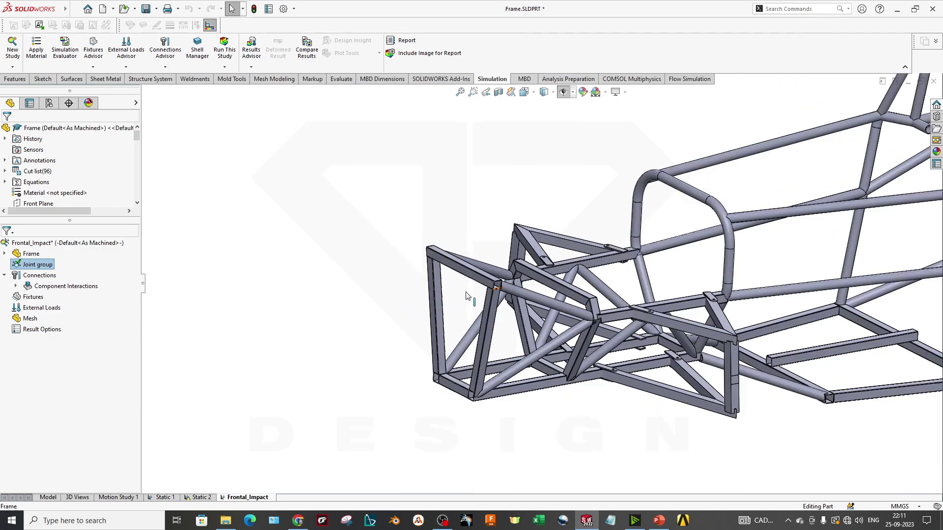
scroll(560, 317, up, 3)
scroll(682, 316, down, 2)
middle_drag(707, 296, 692, 315)
scroll(691, 291, up, 3)
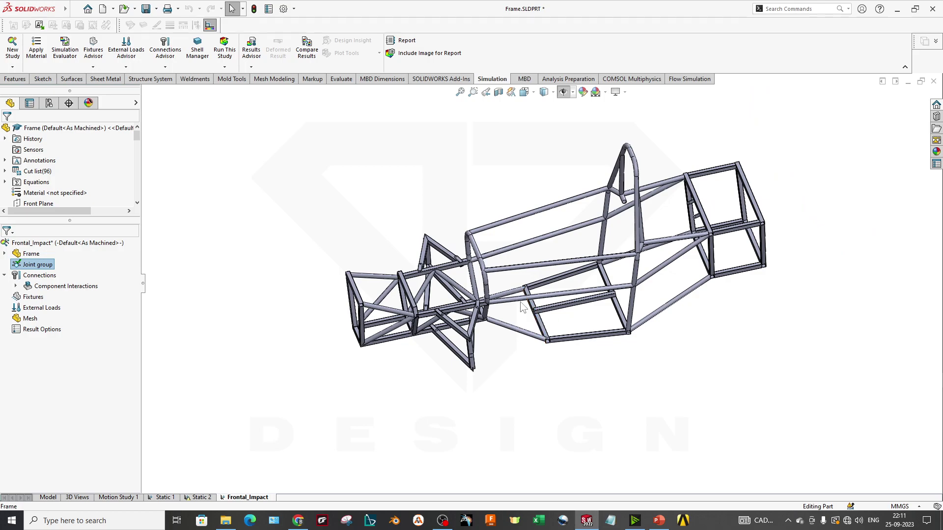
middle_drag(523, 308, 554, 264)
scroll(580, 288, down, 2)
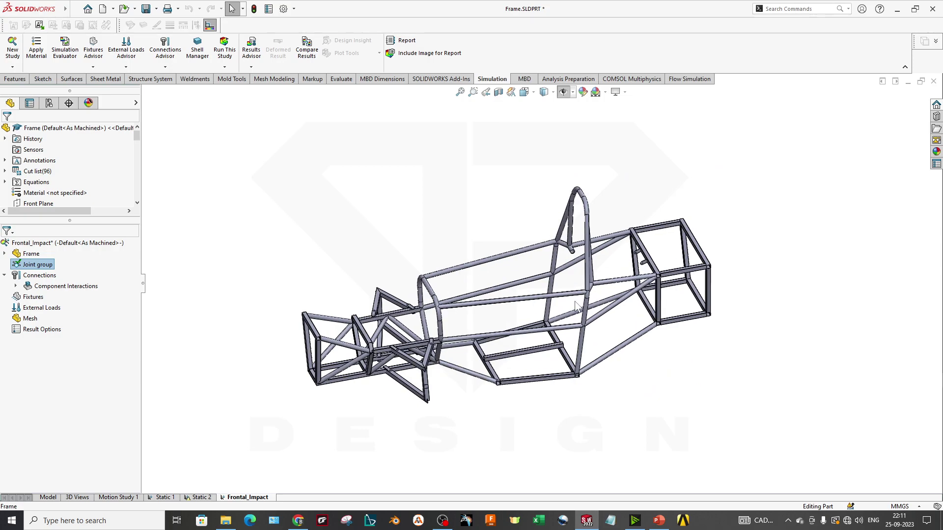
click(520, 305)
scroll(529, 330, down, 2)
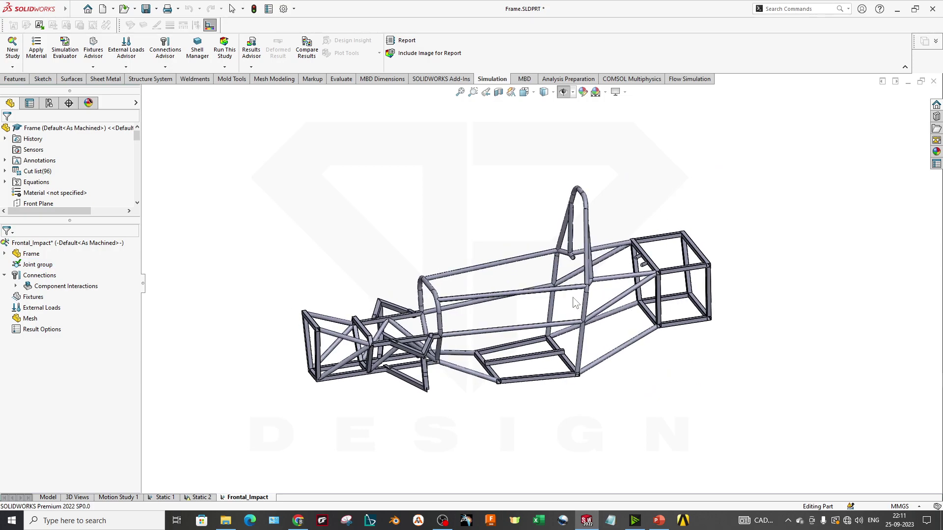
middle_drag(529, 330, 497, 385)
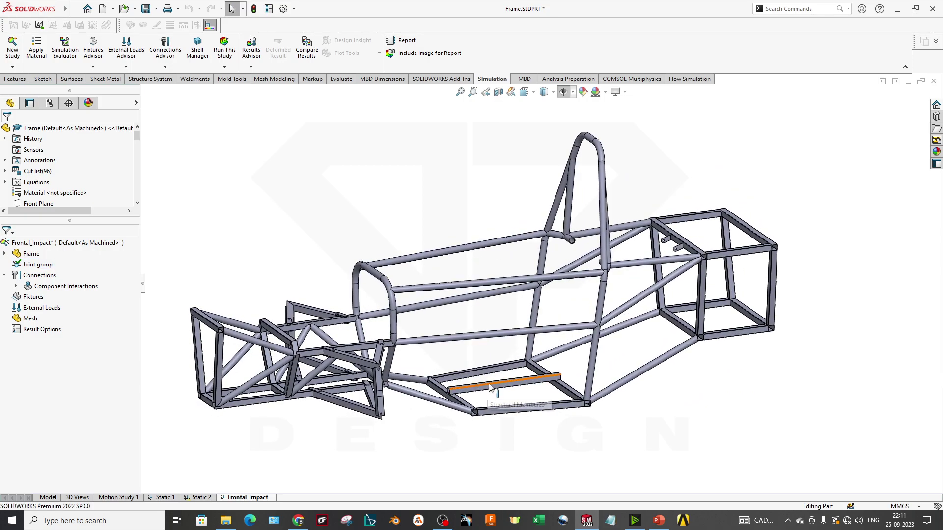
Step: Review the Frontal Impact Test slide (12G = 33000 N for a 280 Kg car), then return to SOLIDWORKS
click(659, 521)
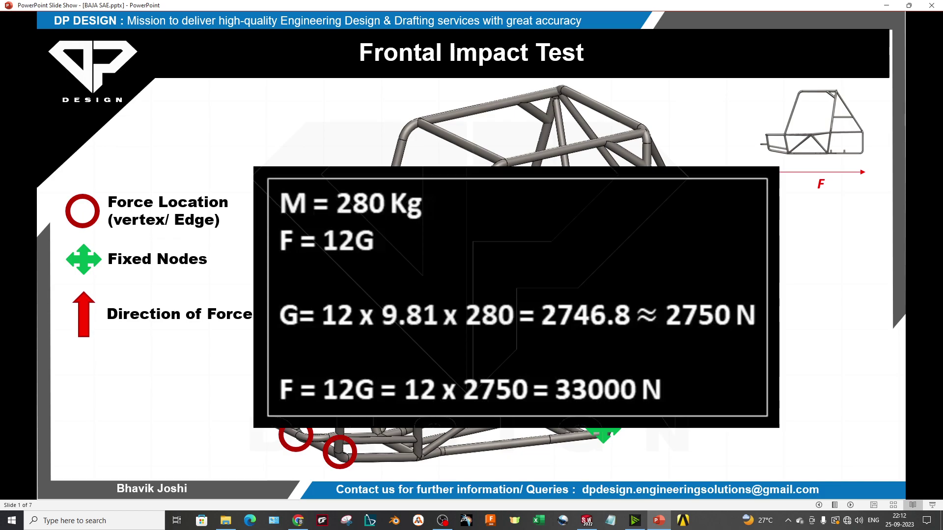
click(594, 528)
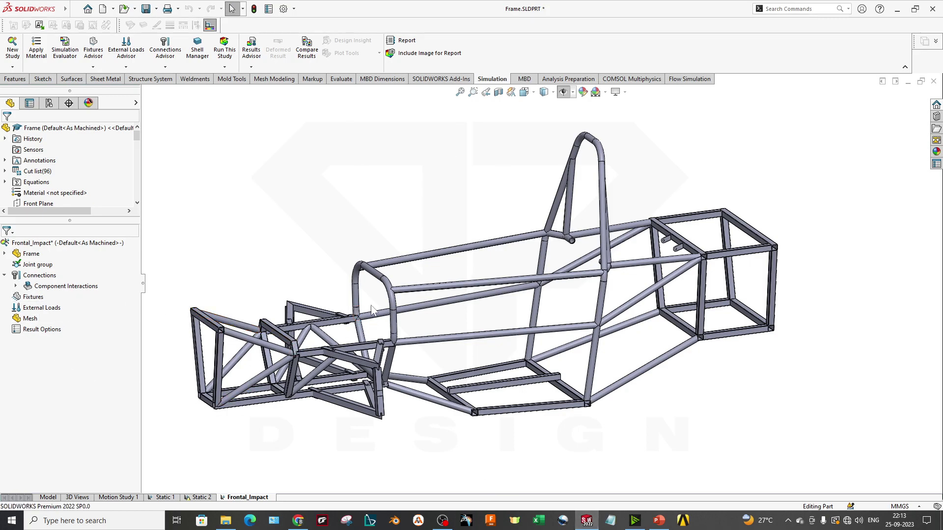
Step: Start a Fixed Geometry fixture for the Frontal_Impact study from the Fixtures Advisor list
middle_drag(251, 383, 827, 320)
scroll(686, 410, up, 3)
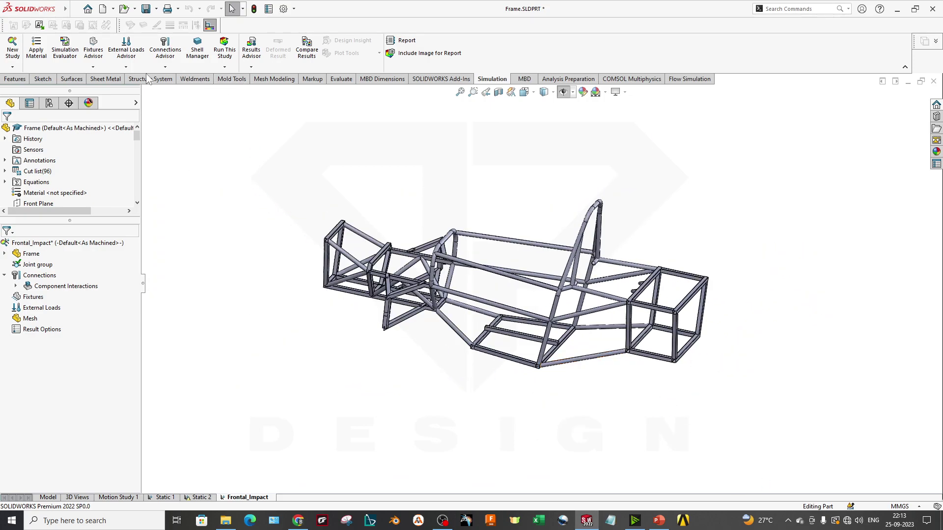
click(92, 67)
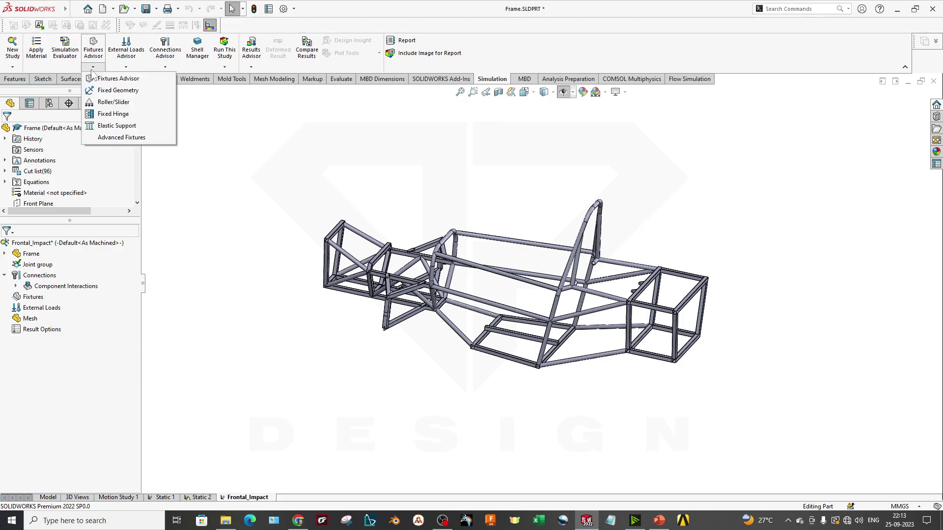
click(126, 67)
click(93, 67)
click(94, 67)
click(93, 67)
click(110, 90)
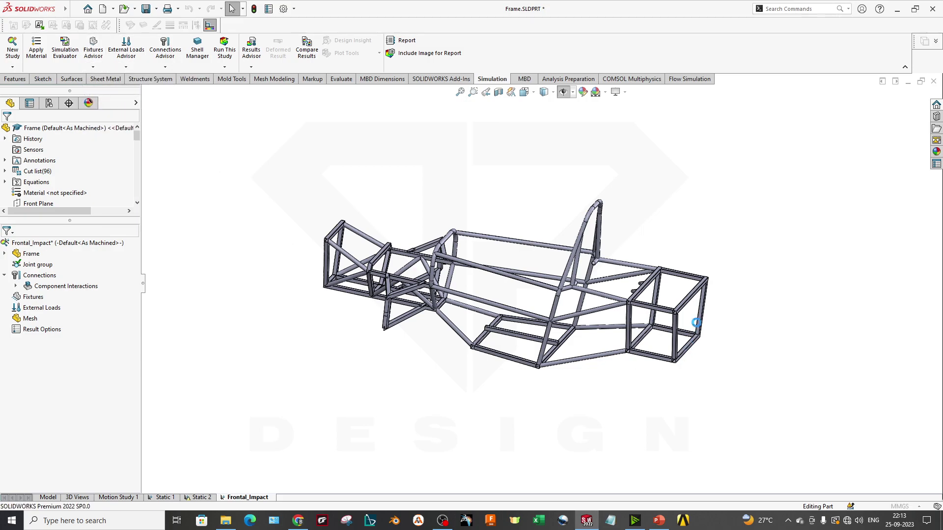
scroll(714, 317, down, 2)
click(503, 339)
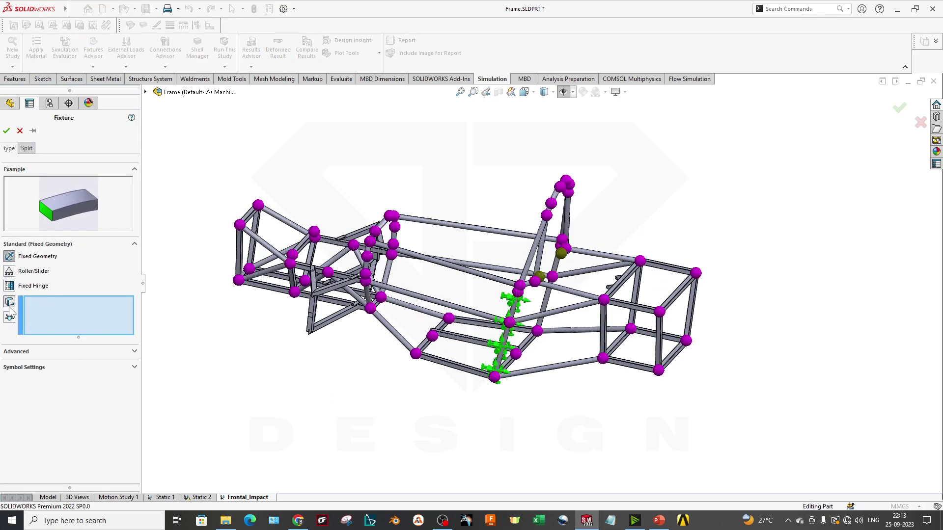
Step: Pick a frame member's end face as the fixture's initial selection
click(506, 329)
click(603, 329)
scroll(630, 319, down, 3)
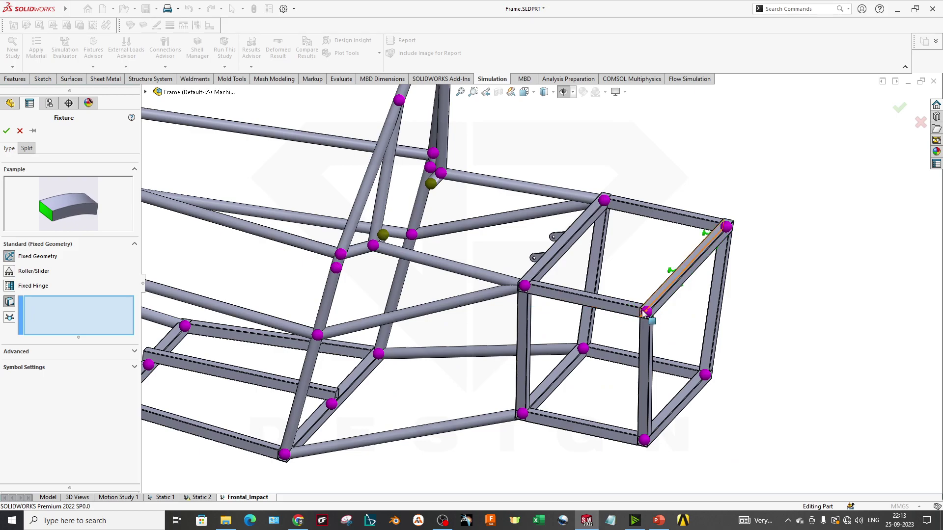
scroll(648, 317, down, 5)
click(584, 293)
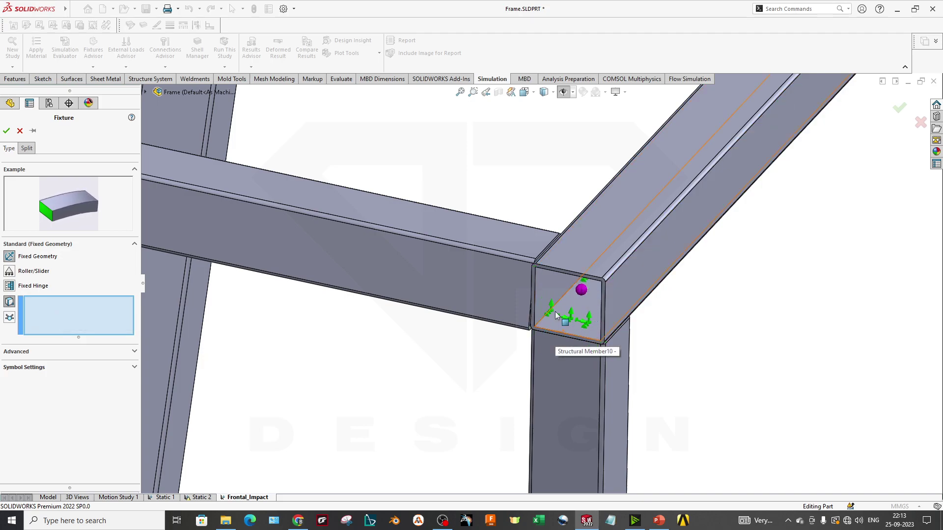
Step: Fix the four rear box joints: Joint<48,1>, Joint<202,1>, Joint<115,1> and Joint<212,1>
click(11, 318)
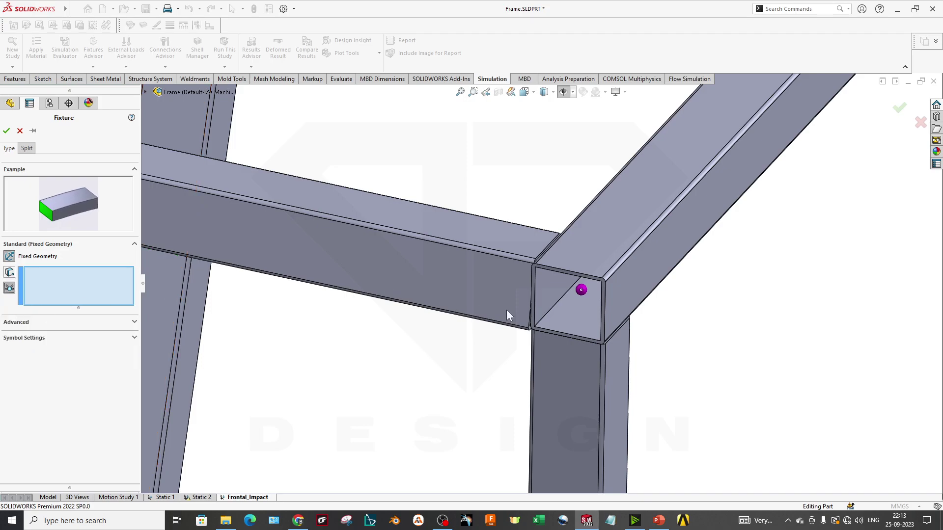
click(581, 292)
scroll(579, 300, up, 5)
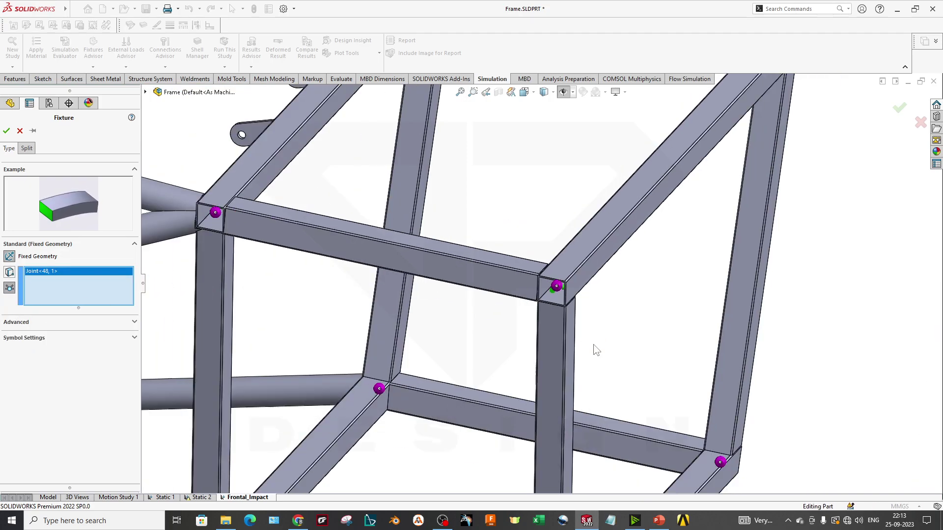
scroll(544, 297, down, 5)
scroll(522, 294, down, 4)
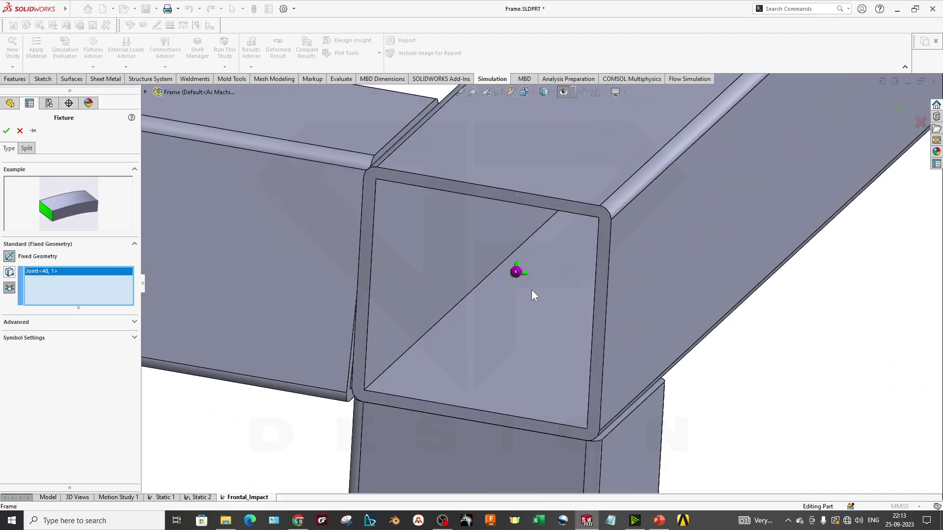
scroll(528, 294, down, 3)
scroll(547, 296, up, 6)
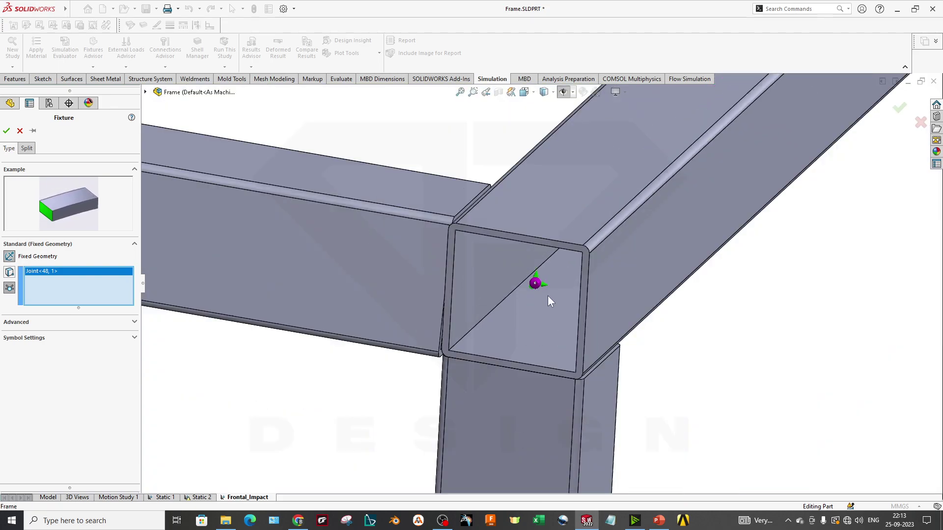
scroll(647, 217, down, 5)
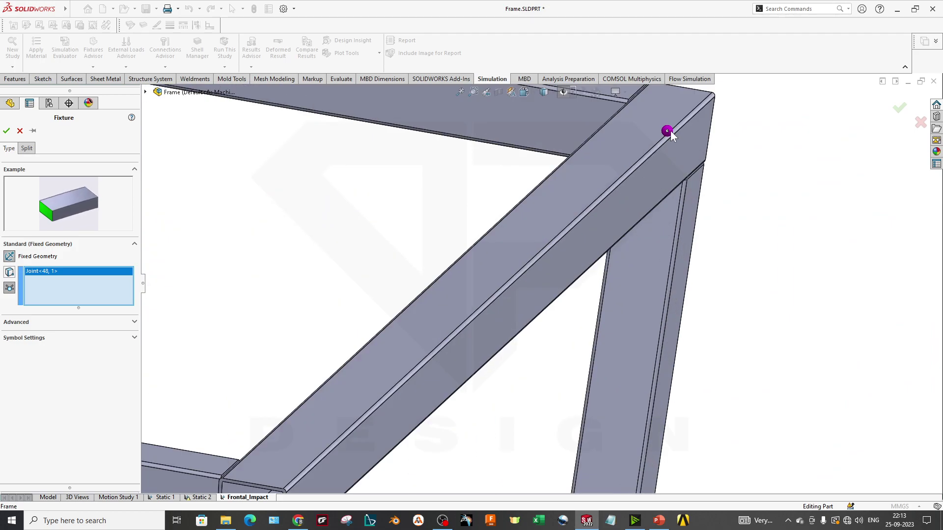
click(668, 130)
scroll(626, 294, up, 6)
click(501, 417)
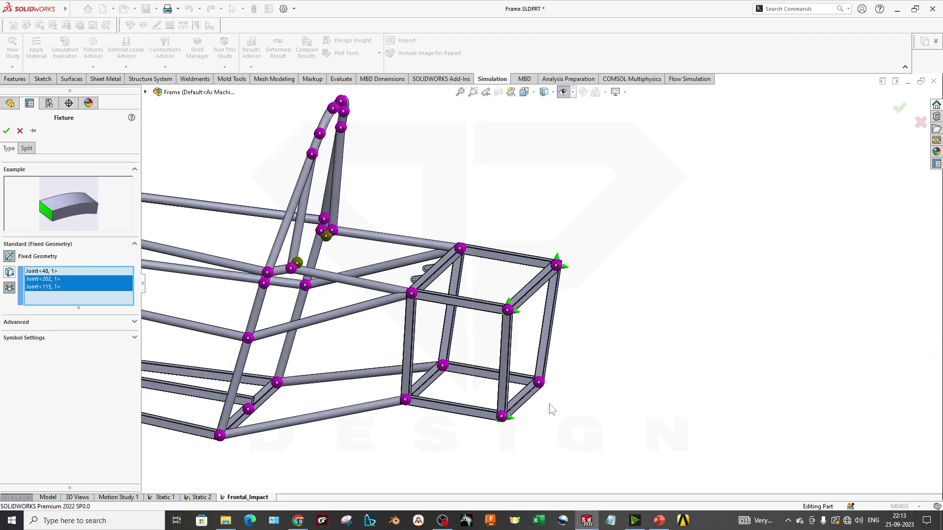
click(540, 383)
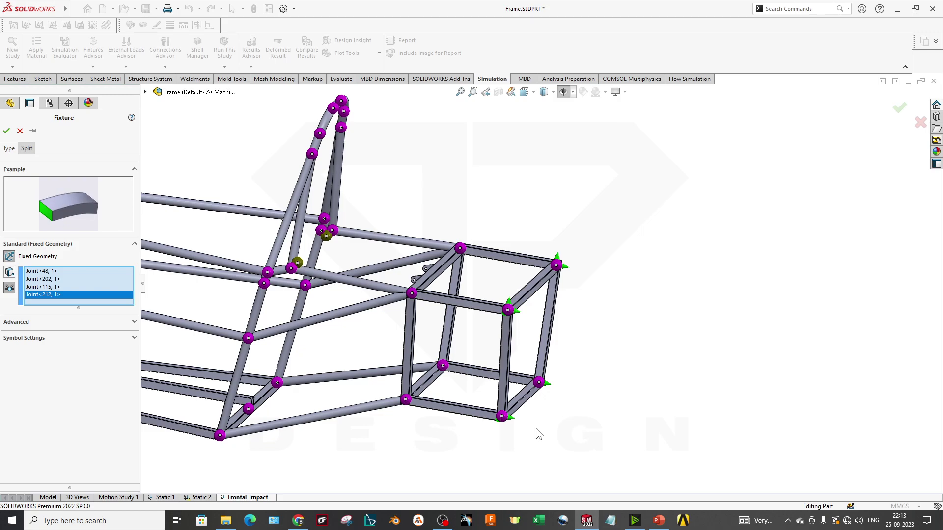
Step: Orbit around the frame's rear box to check the fixed joints from several angles
scroll(539, 434, up, 5)
middle_drag(414, 338, 510, 343)
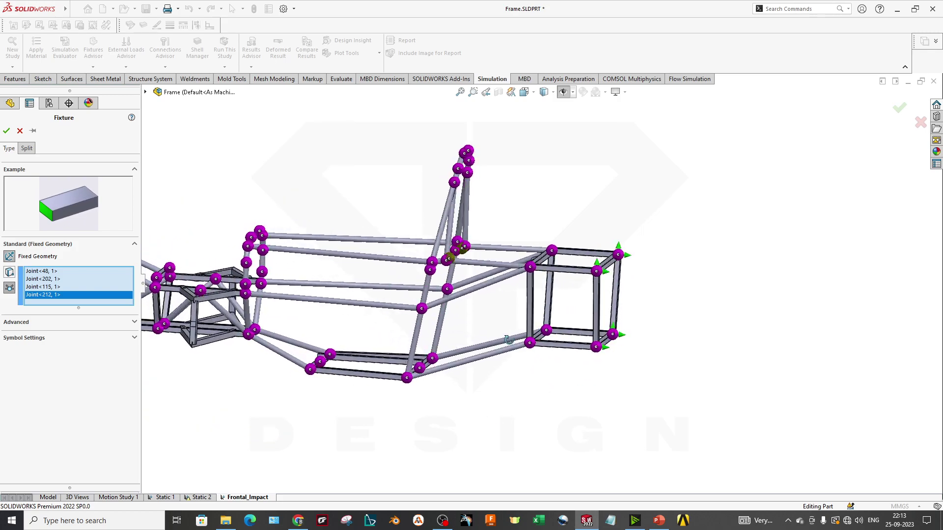
scroll(546, 316, down, 5)
middle_drag(546, 315, 569, 327)
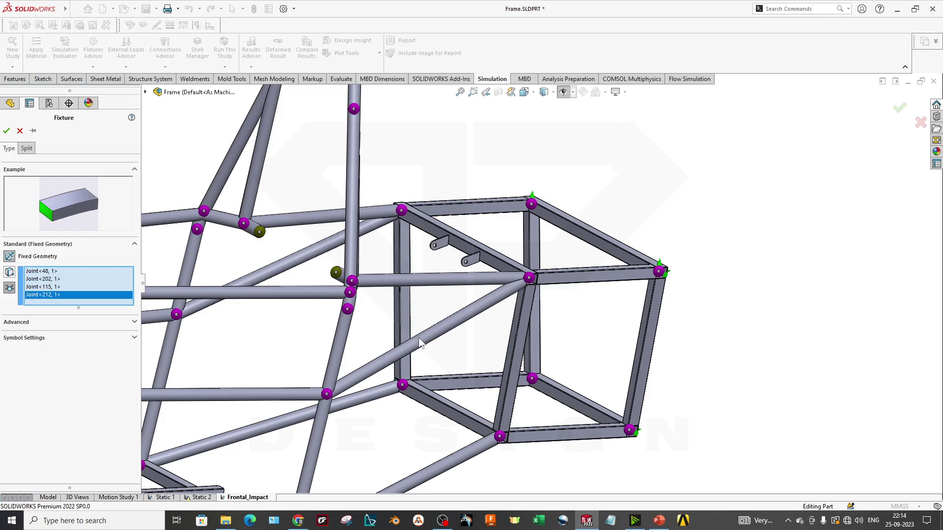
mouse_move(572, 348)
middle_down()
mouse_move(555, 338)
mouse_move(584, 349)
middle_up()
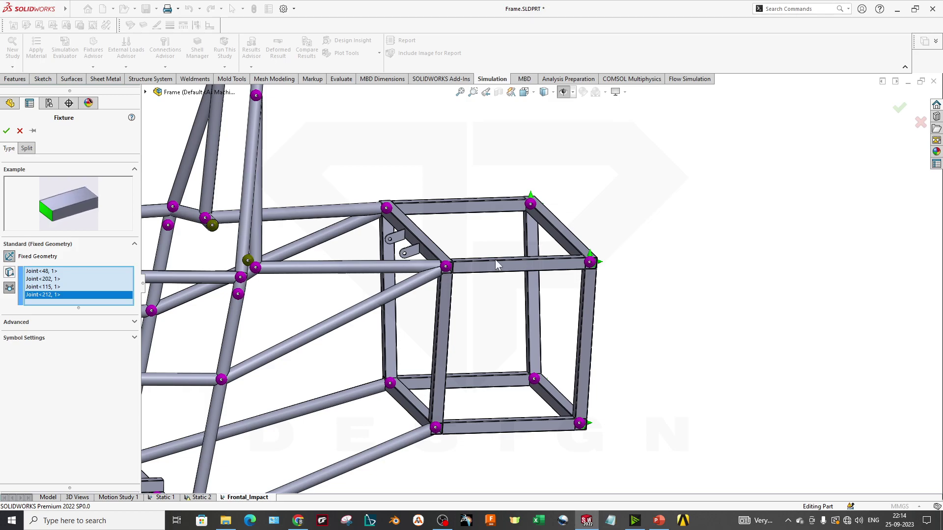
scroll(517, 267, up, 3)
middle_drag(524, 306, 481, 292)
middle_drag(471, 347, 634, 331)
scroll(525, 280, up, 2)
scroll(454, 227, down, 4)
scroll(532, 363, up, 3)
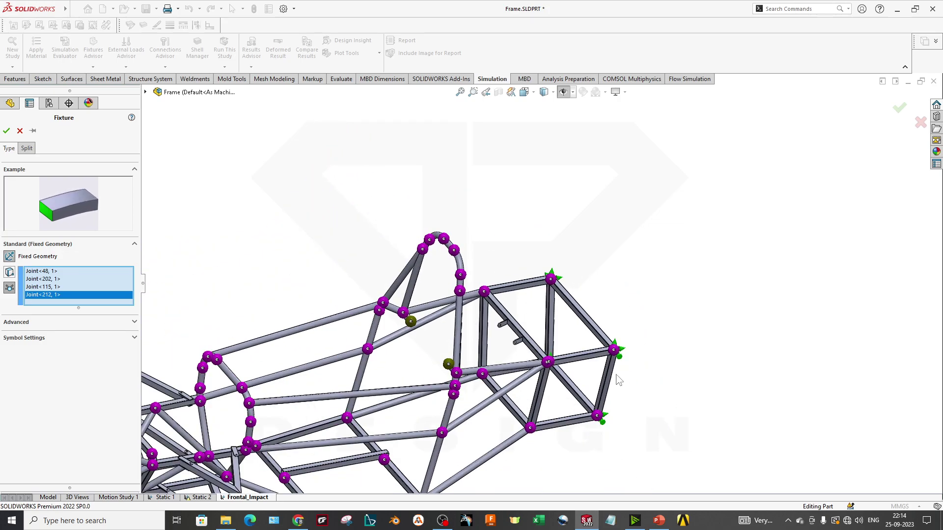
middle_drag(560, 361, 548, 318)
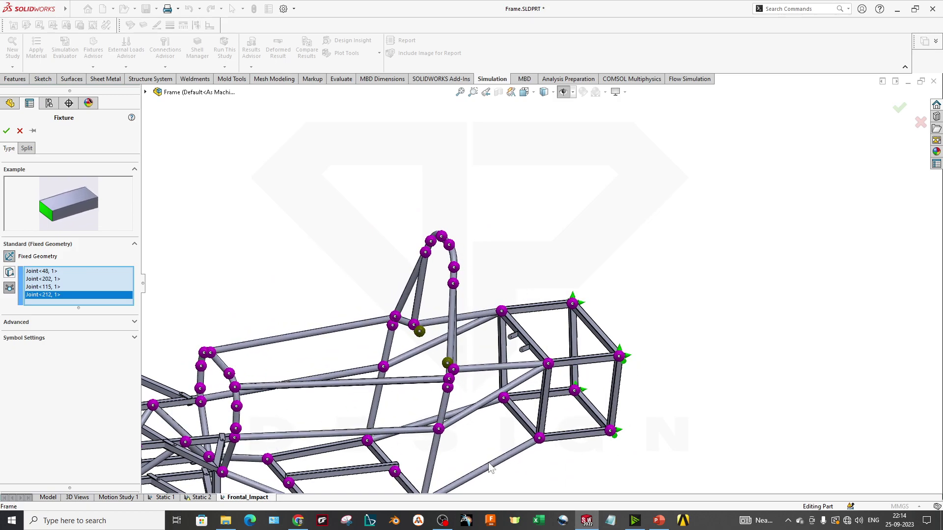
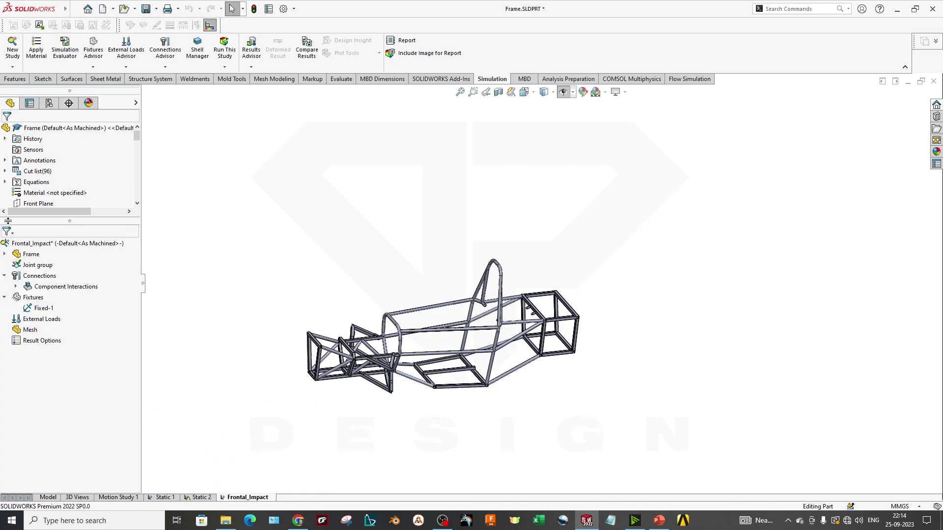
Step: Start a new Force load and switch its target from beams to joints
right_click(41, 319)
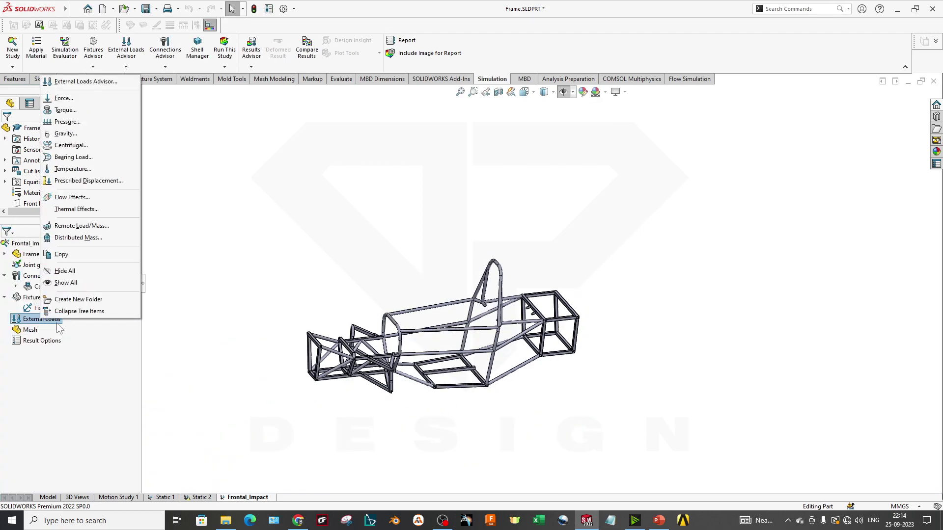
click(83, 101)
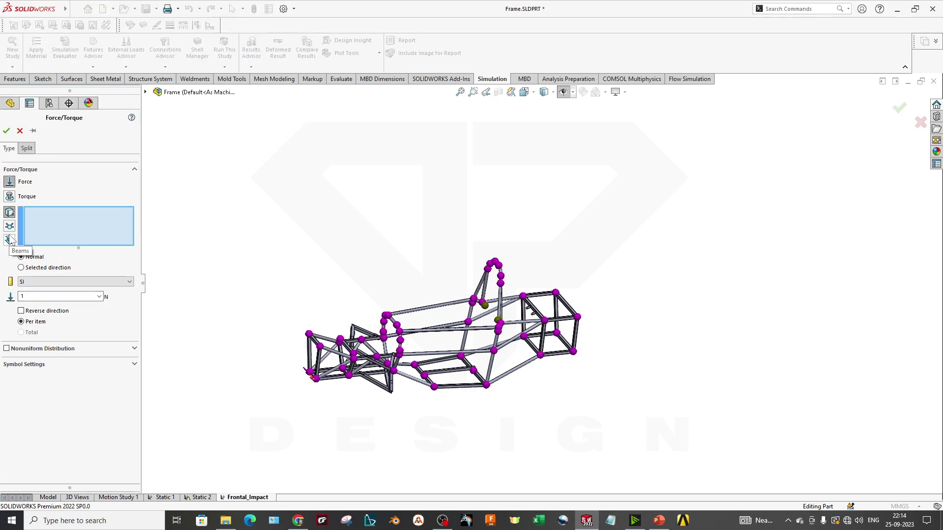
click(10, 240)
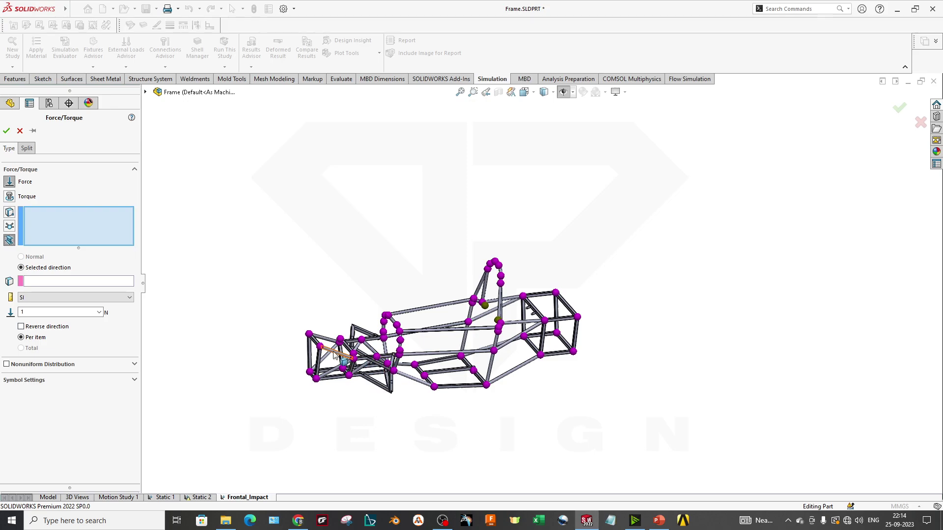
click(313, 346)
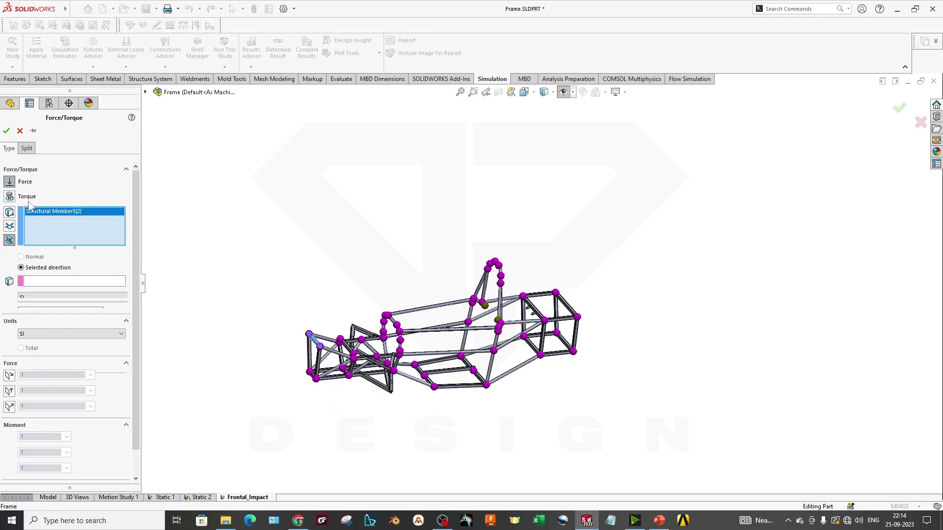
right_click(69, 218)
click(85, 229)
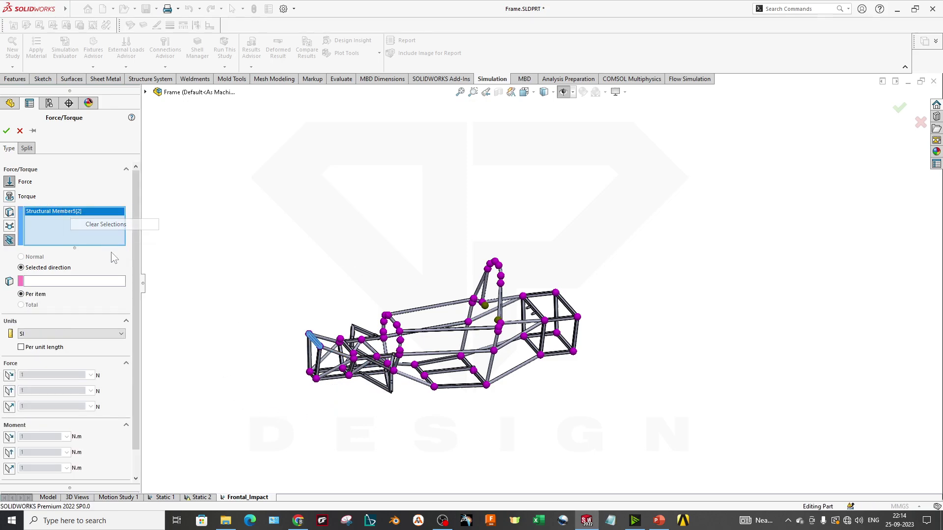
click(9, 225)
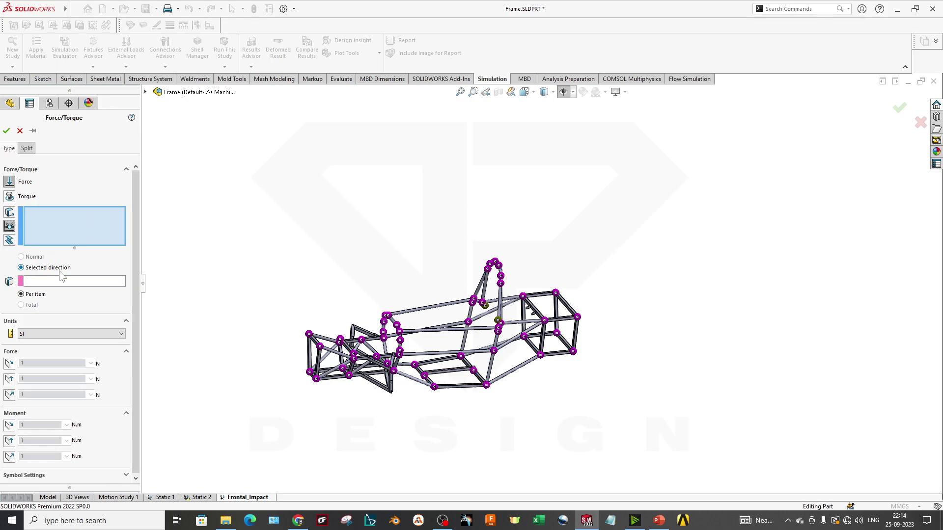
Step: Pick front joints Joint<161,1>, Joint<214,1>, Joint<74,1> and Joint<164,1> for the force
scroll(317, 338, down, 5)
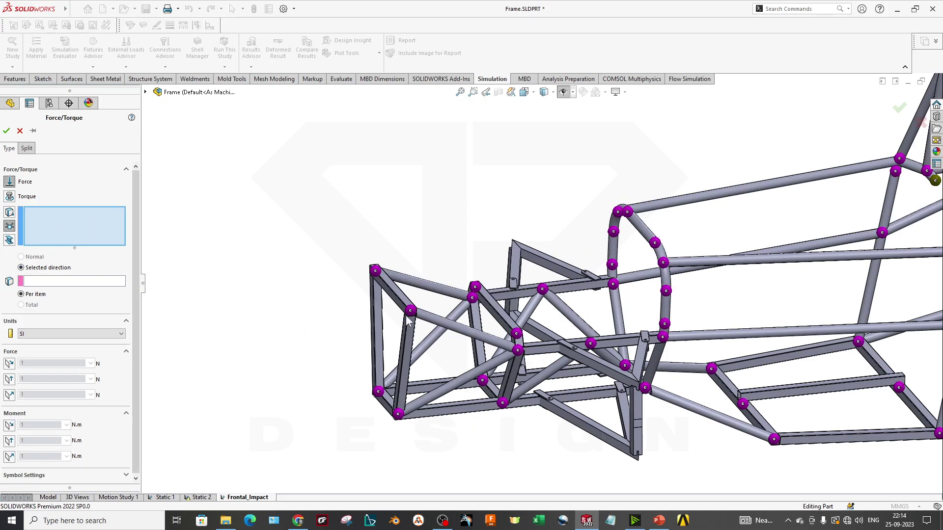
click(376, 271)
click(378, 392)
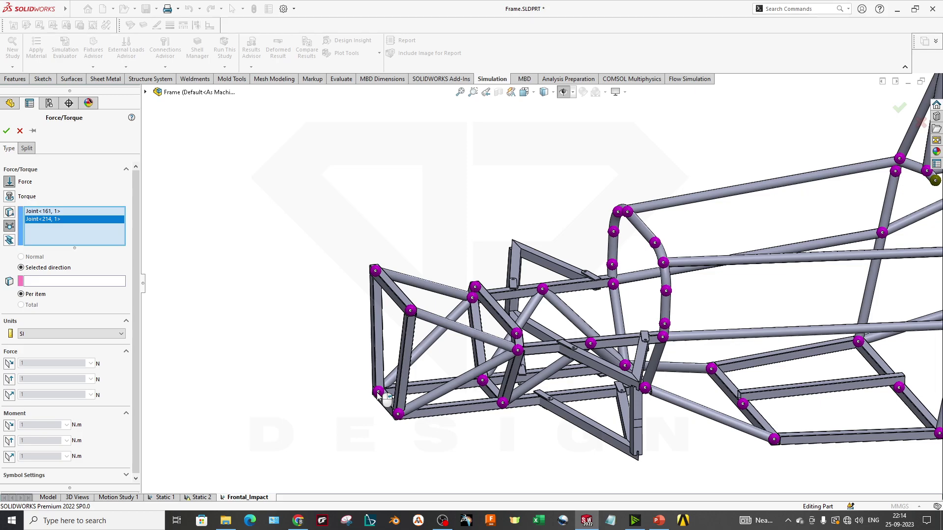
click(399, 414)
click(501, 403)
middle_drag(499, 415, 528, 396)
scroll(529, 393, up, 4)
middle_drag(670, 279, 606, 294)
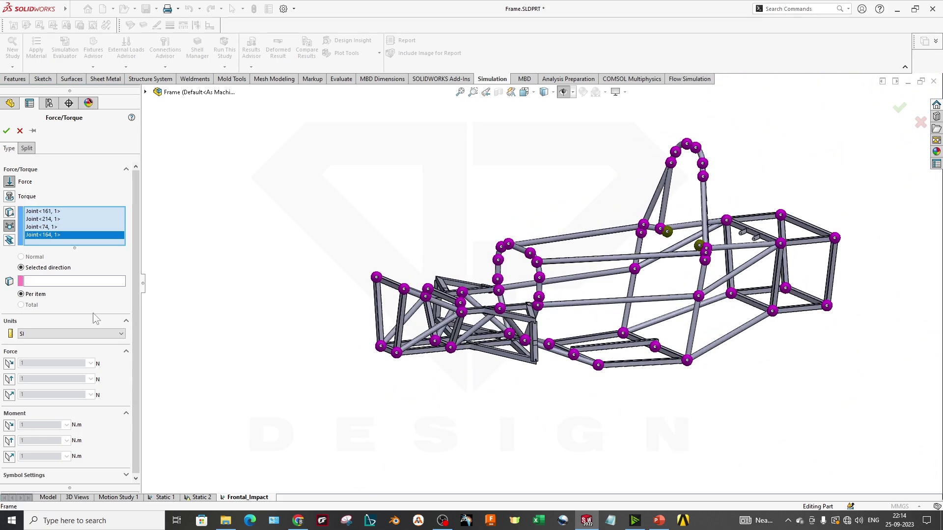
Step: Direct the force along Top Plane and select the force value for replacement
click(72, 280)
scroll(511, 236, down, 4)
middle_drag(488, 338, 108, 96)
scroll(529, 349, up, 4)
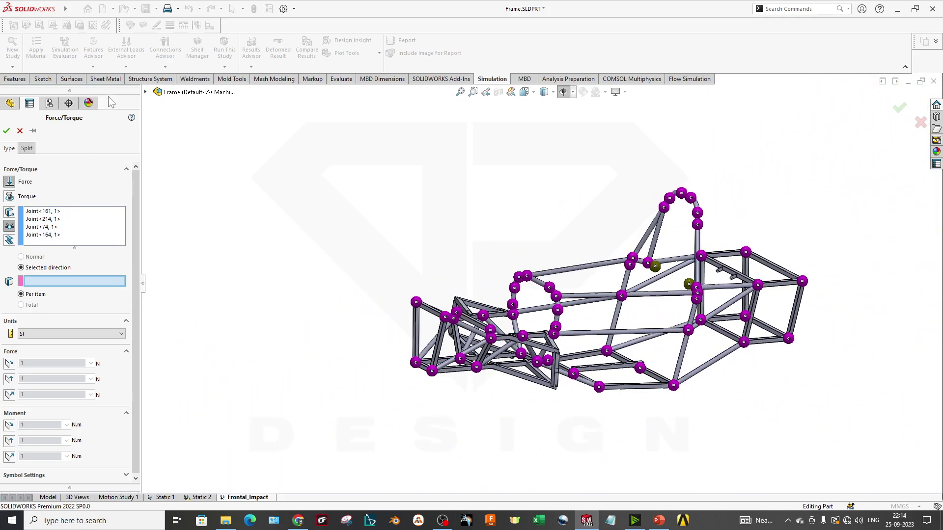
click(145, 91)
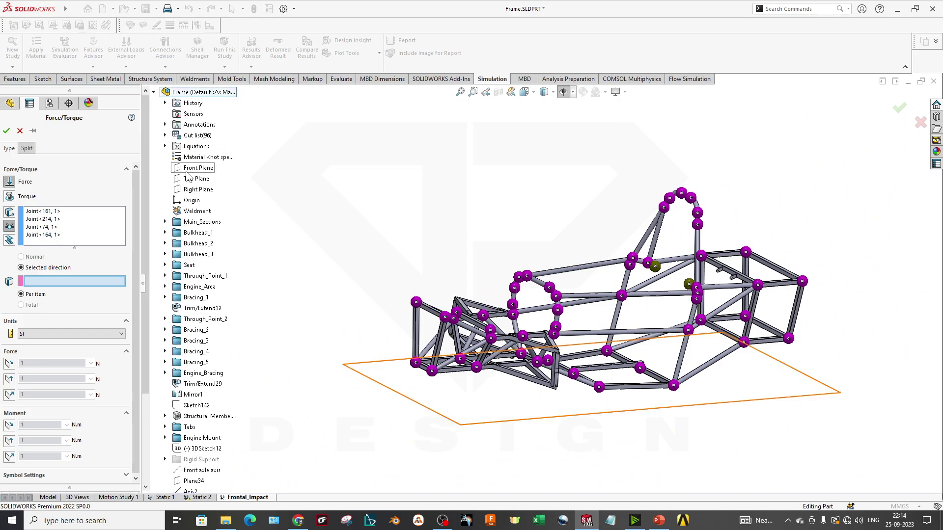
click(197, 178)
middle_drag(339, 307, 354, 320)
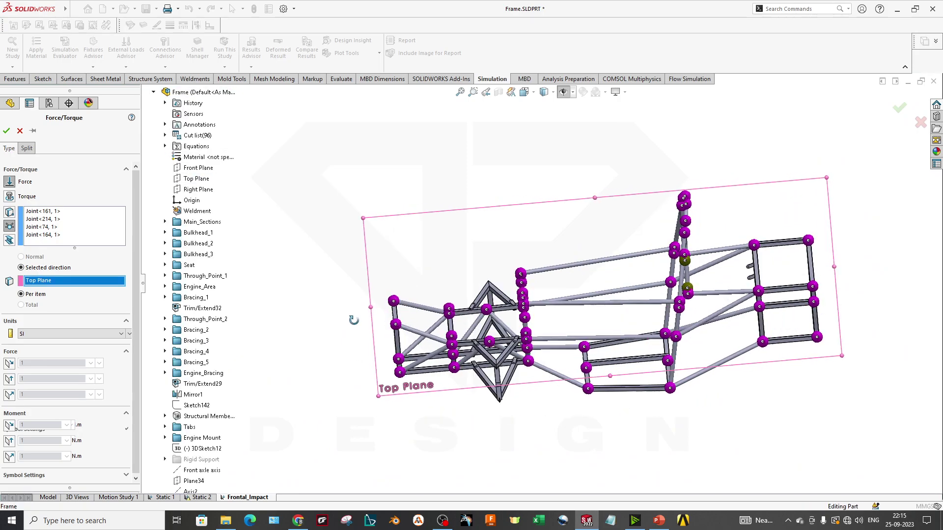
click(9, 363)
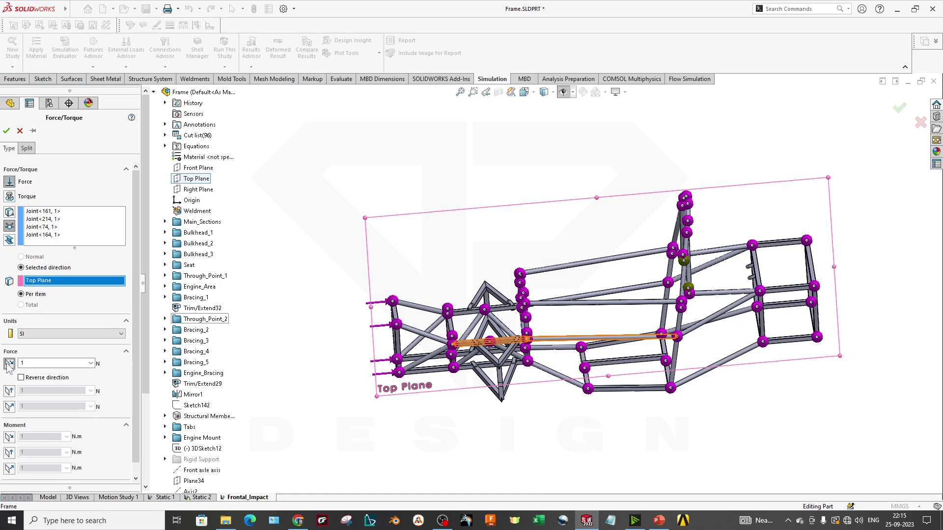
middle_drag(310, 378, 325, 369)
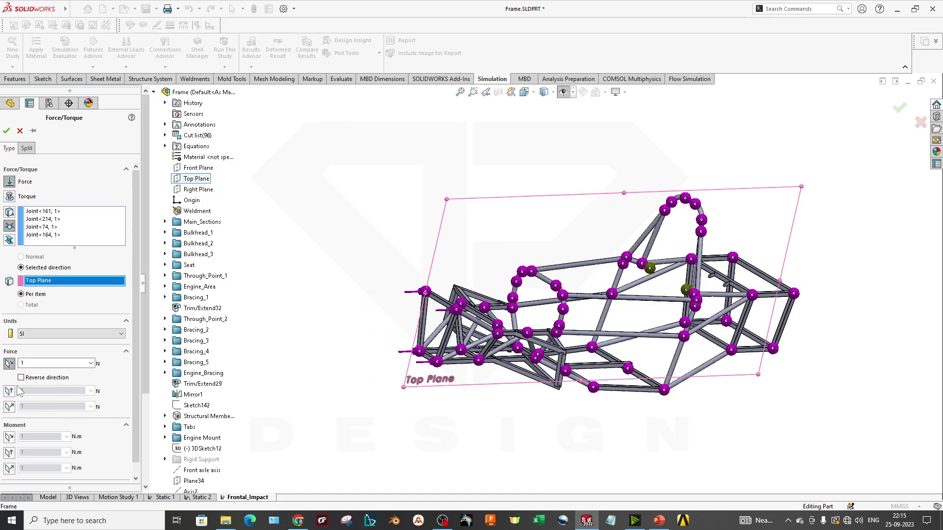
double_click(24, 363)
Step: Compute the impact force 300 × 9.81 × 5 = 14,715 in Windows Calculator, then close it
click(94, 520)
text(cal)
click(61, 262)
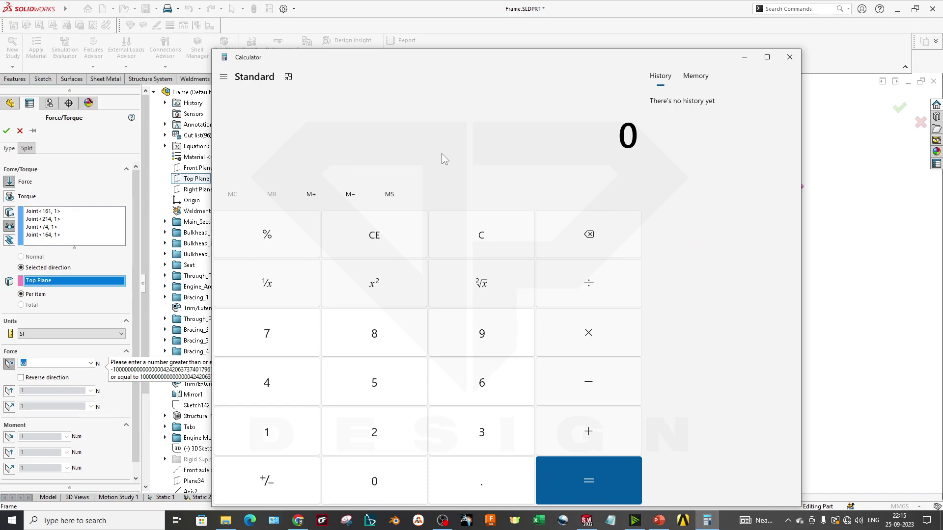
text(300 × )
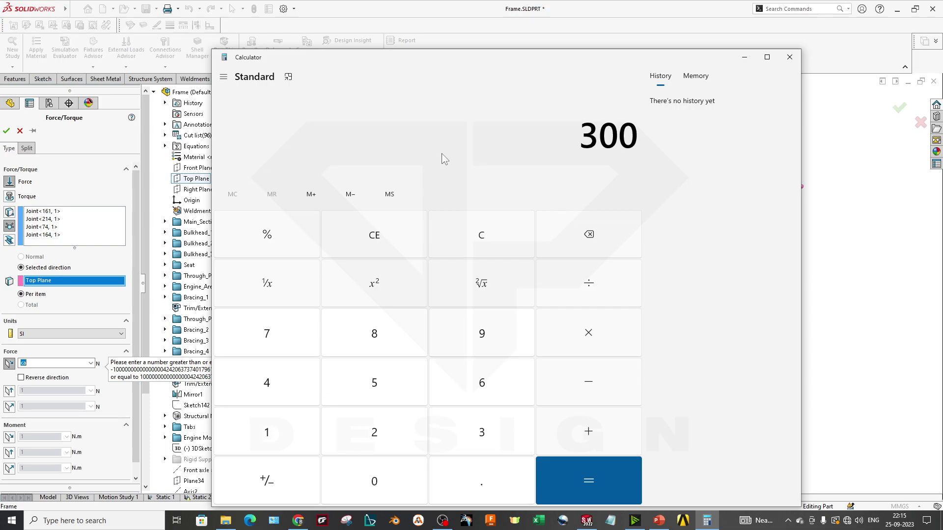
text(9.81)
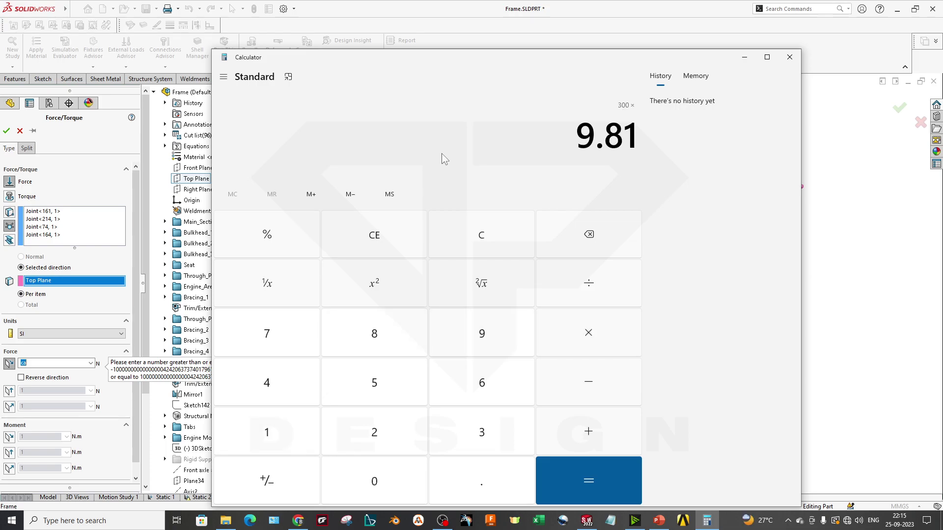
key(Return)
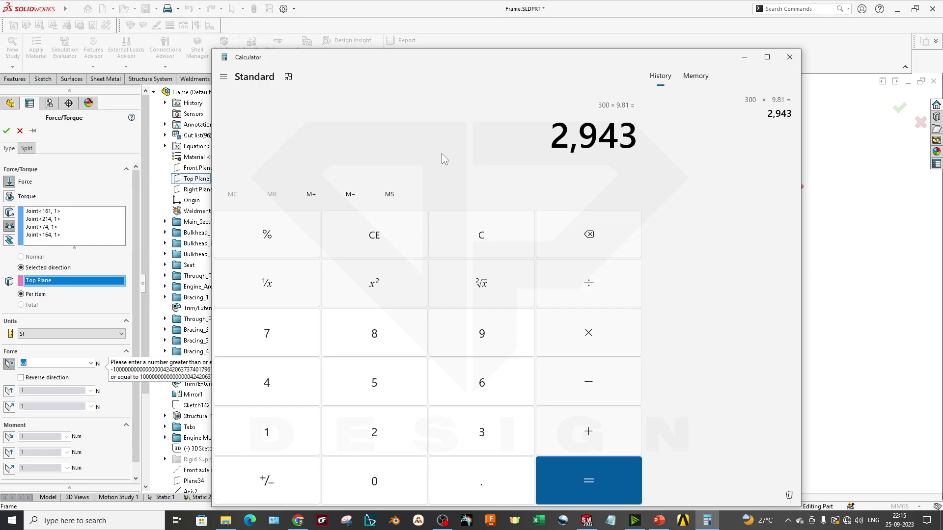
text(5)
key(Return)
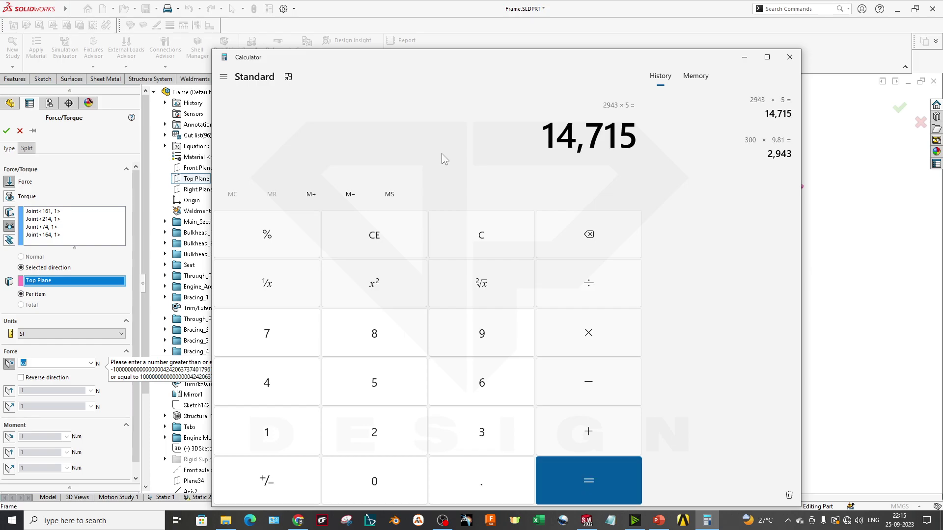
click(789, 56)
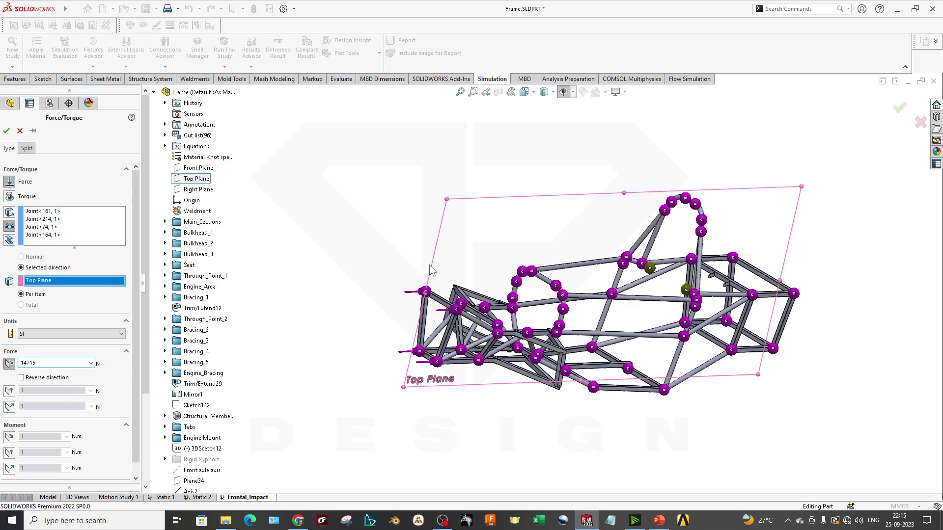
Step: Keep the force pointing into the joints and confirm the 14,715 N Force-1 load
middle_drag(461, 261, 418, 264)
click(21, 378)
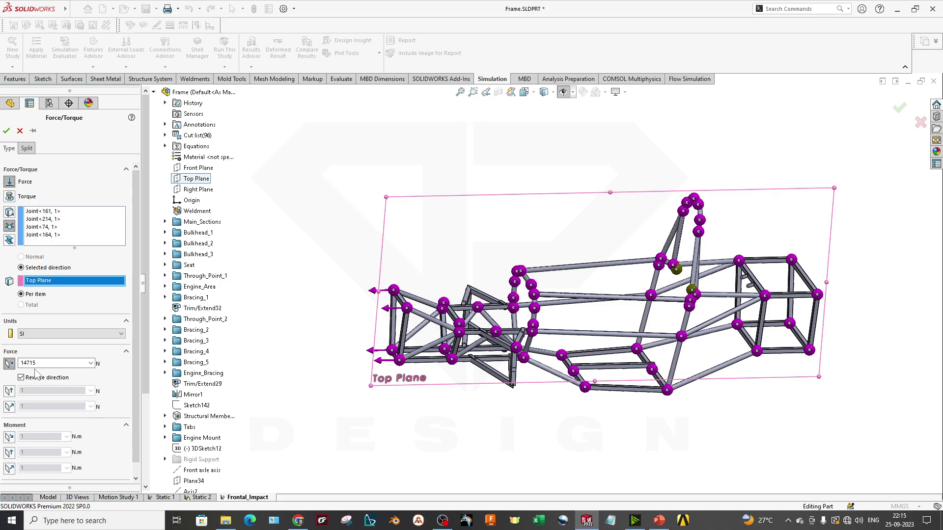
click(45, 383)
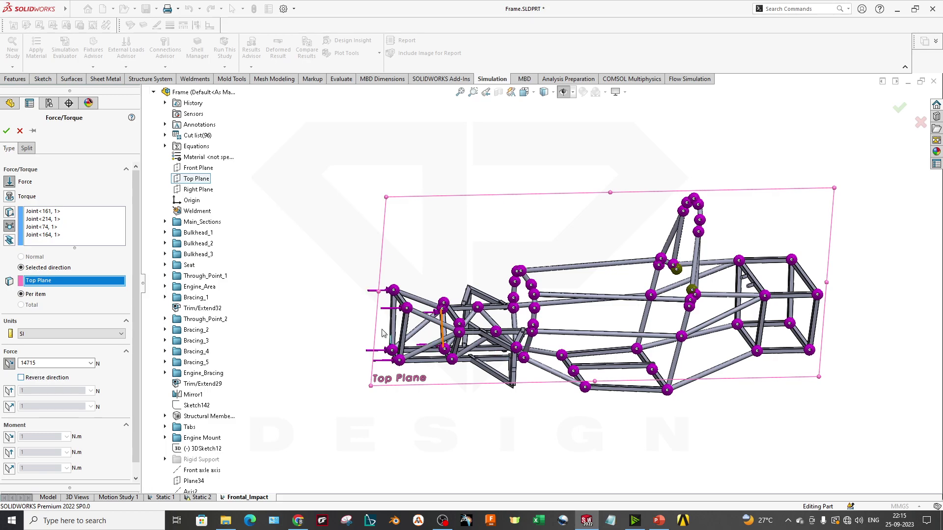
scroll(421, 305, down, 3)
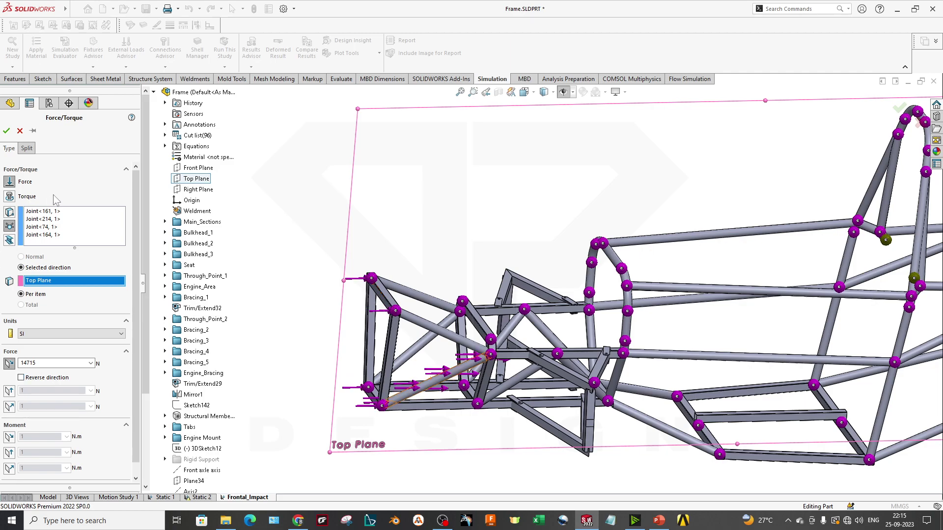
click(6, 132)
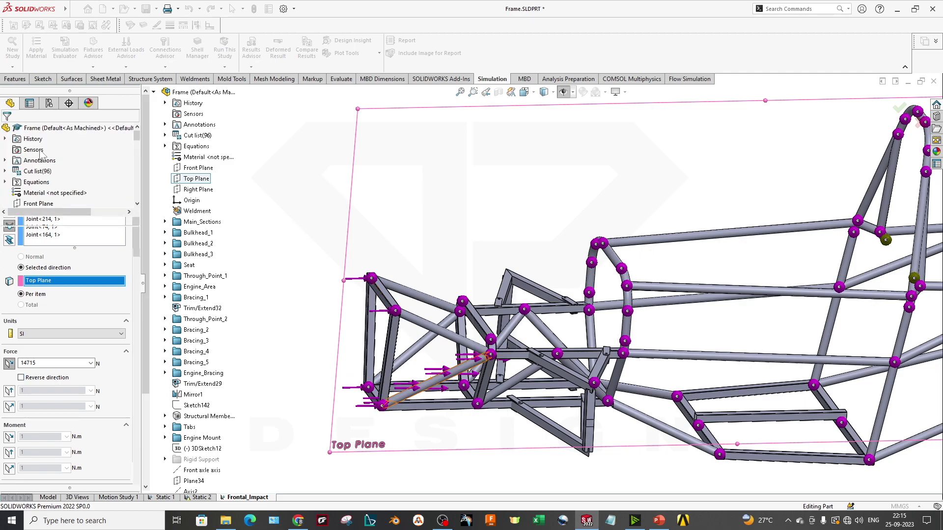
Step: Zoom and rotate the frame to review the applied fixture and force
scroll(534, 279, up, 2)
middle_drag(539, 266, 662, 297)
scroll(554, 267, up, 3)
scroll(662, 297, down, 3)
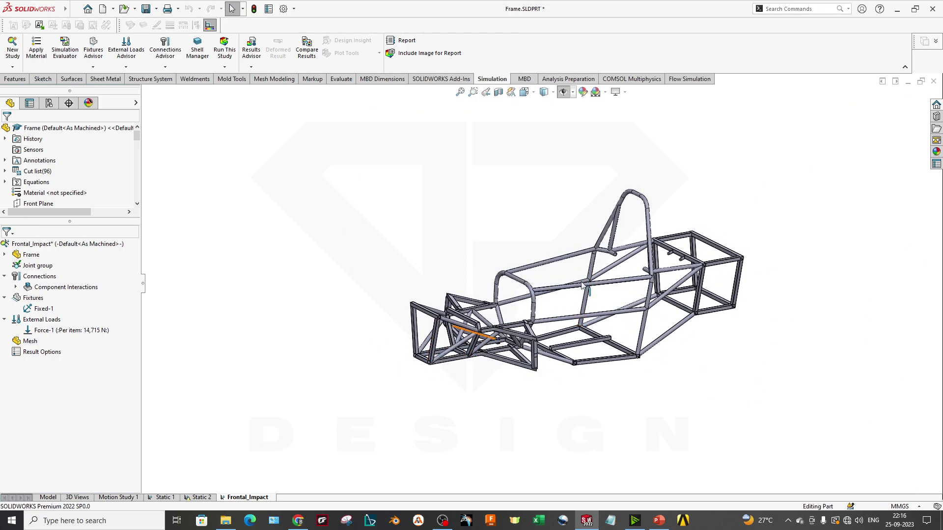
scroll(592, 293, down, 2)
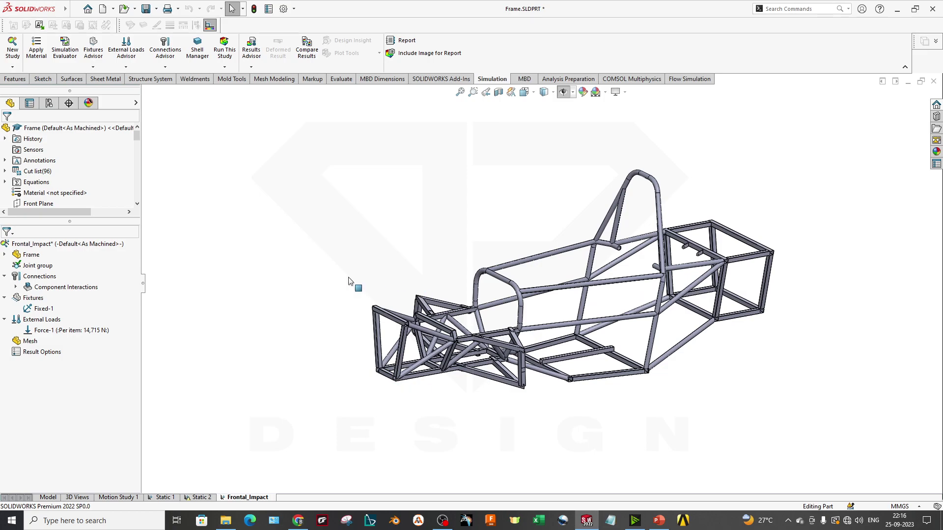
scroll(654, 252, down, 3)
scroll(655, 265, up, 3)
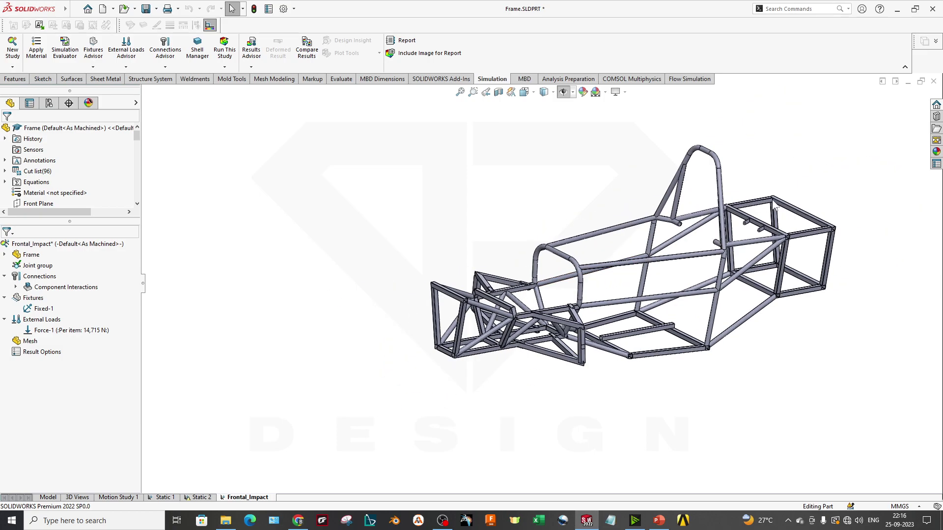
scroll(780, 202, down, 2)
middle_drag(744, 270, 739, 260)
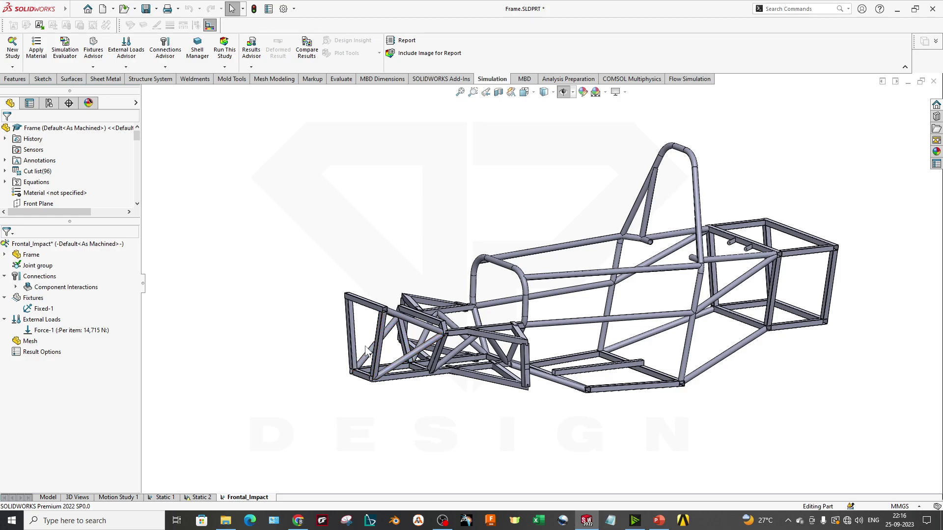
Step: Create a finer mesh with about 15.79 mm maximum and 1.64 mm minimum element size
right_click(30, 340)
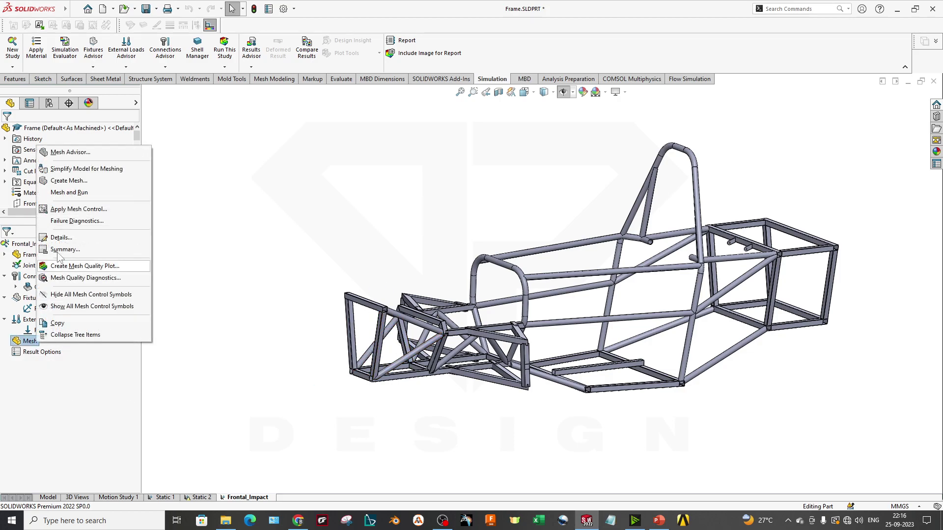
click(69, 181)
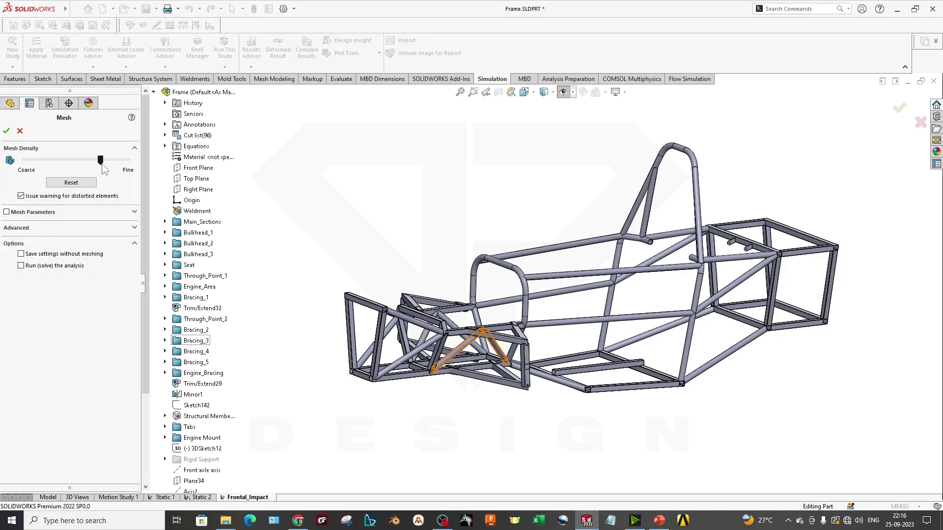
click(69, 211)
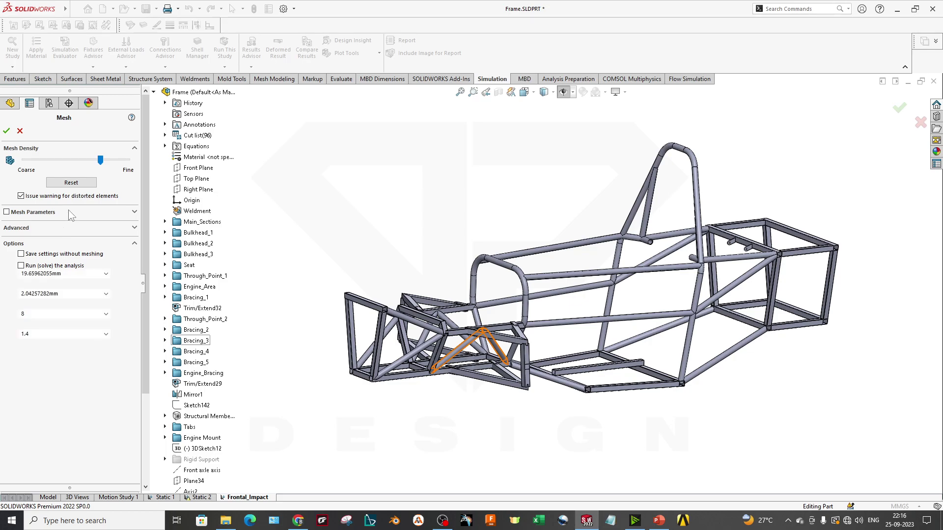
drag(77, 273, 4, 271)
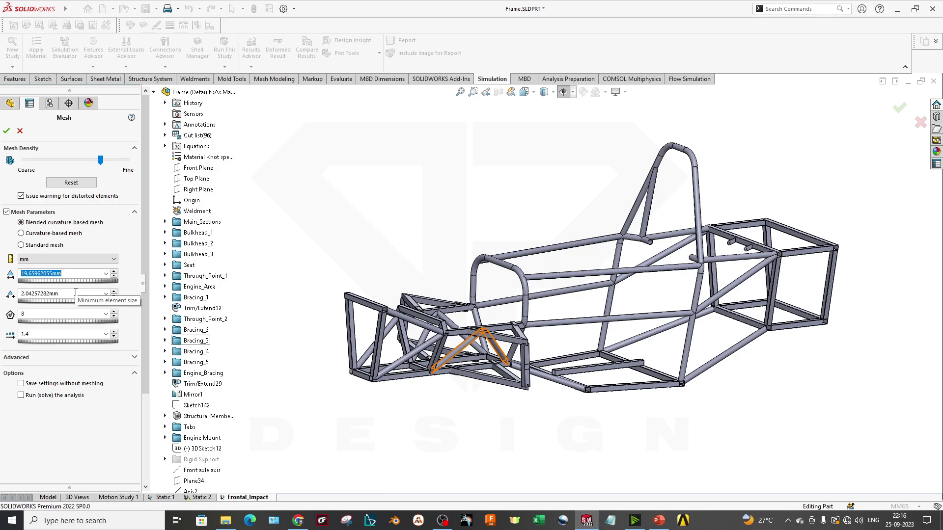
click(98, 160)
drag(100, 160, 116, 160)
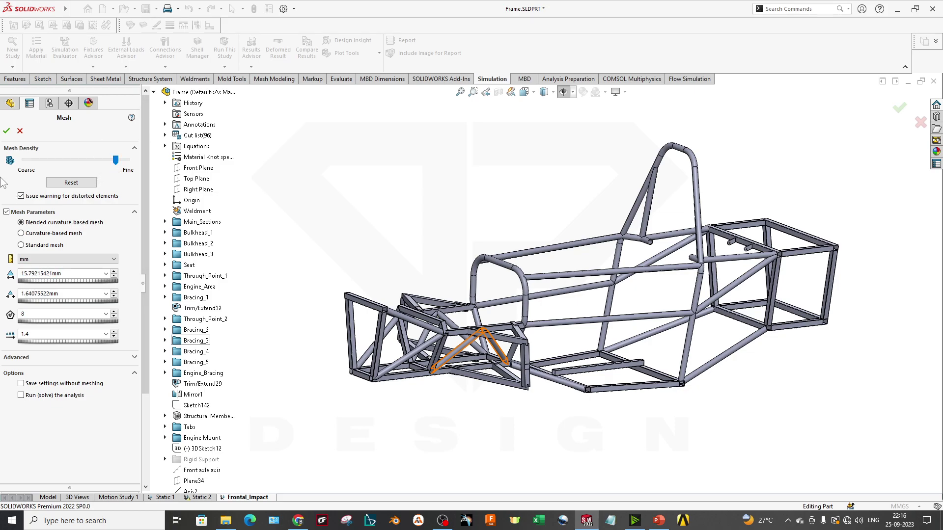
click(6, 130)
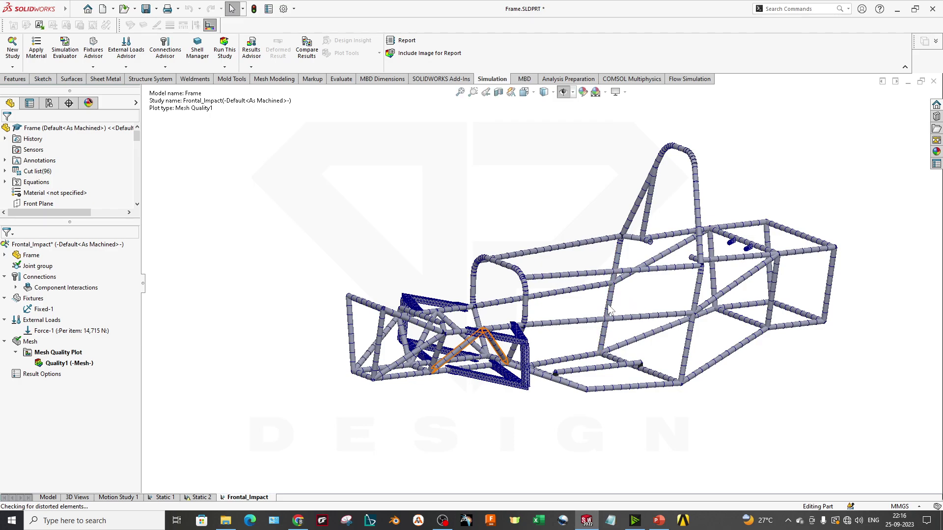
scroll(613, 303, down, 3)
middle_drag(537, 314, 464, 290)
scroll(464, 289, up, 3)
scroll(505, 267, down, 6)
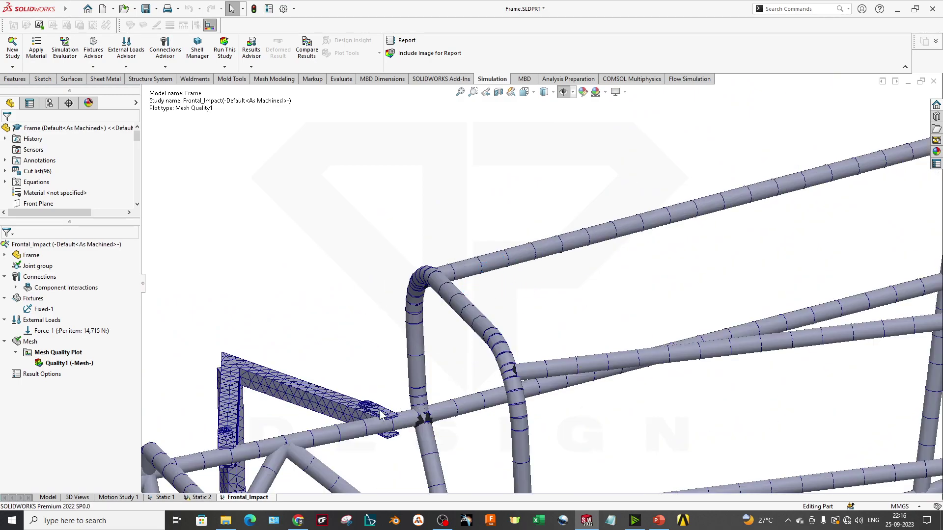
scroll(385, 416, up, 4)
middle_drag(383, 380, 429, 389)
scroll(363, 382, down, 10)
scroll(385, 231, up, 6)
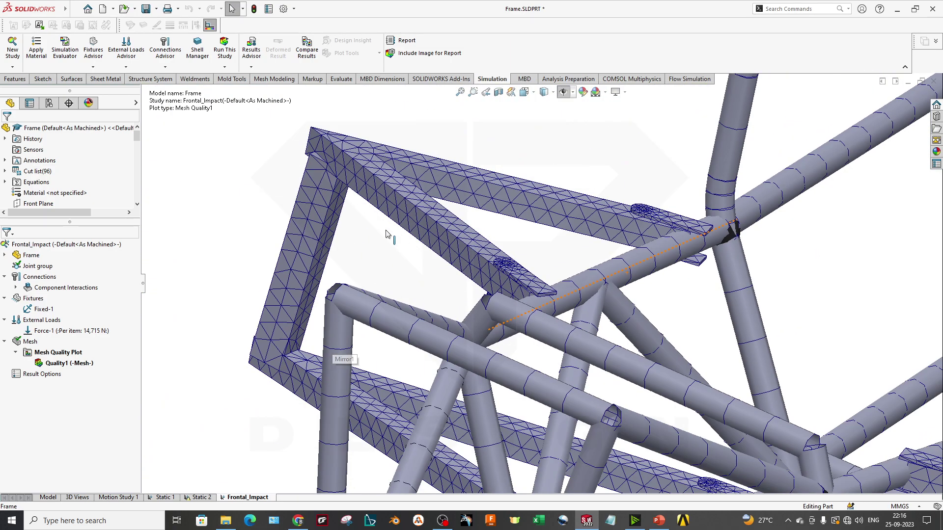
scroll(386, 234, down, 10)
scroll(679, 259, up, 5)
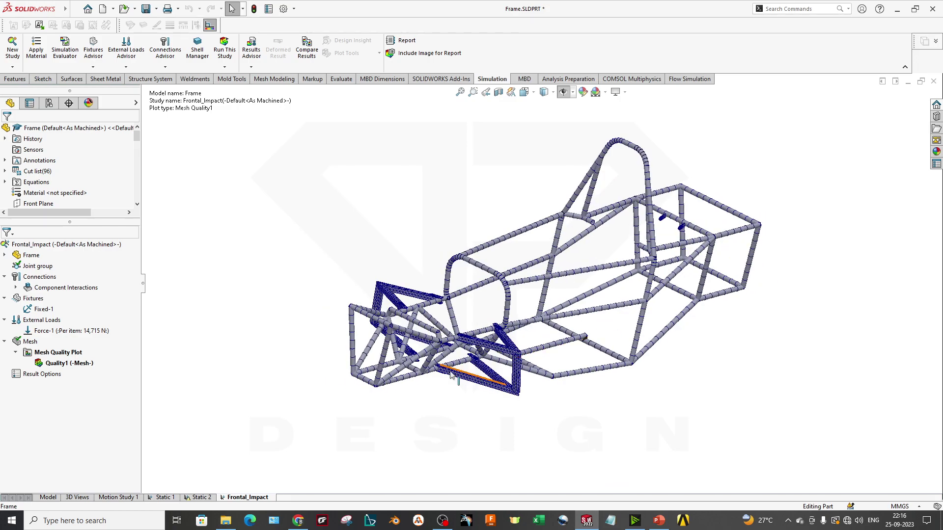
scroll(585, 328, up, 1)
middle_drag(578, 307, 579, 268)
scroll(582, 258, down, 3)
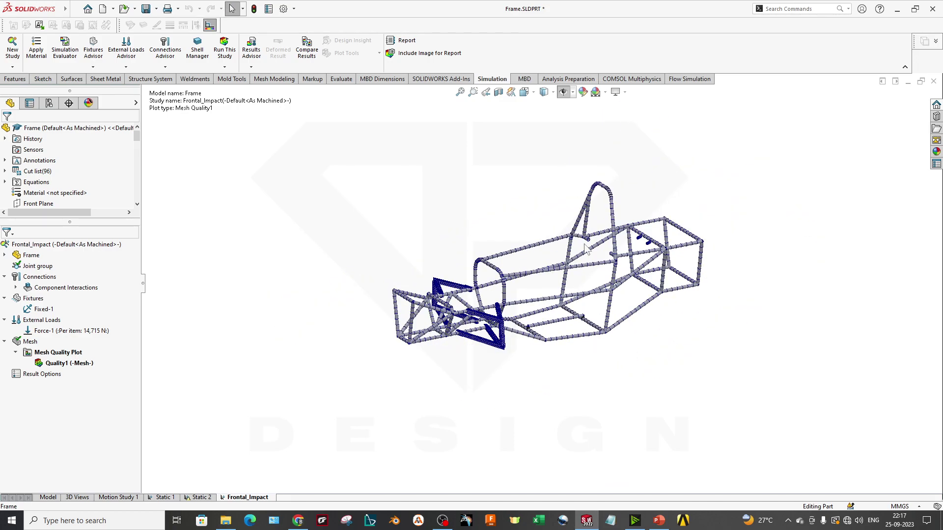
scroll(587, 212, up, 2)
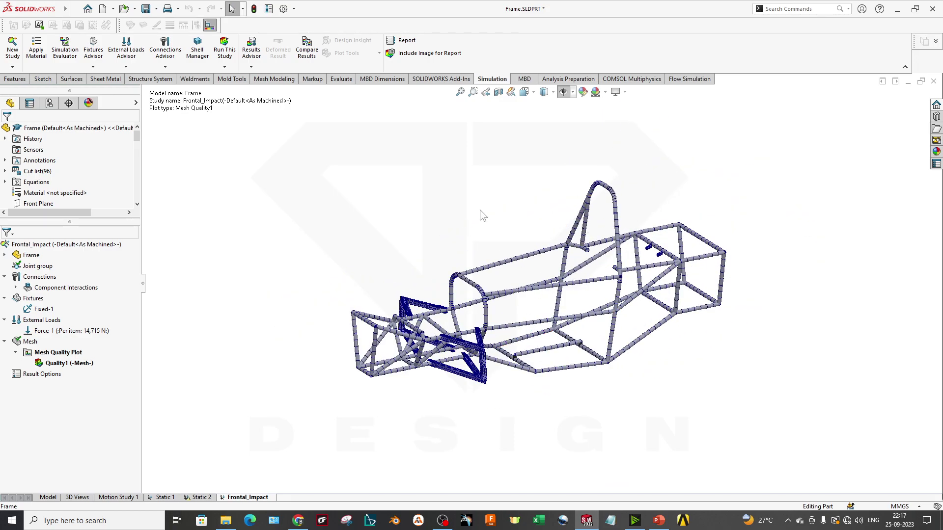
Step: Run the Frontal_Impact study and dismiss the missing-material warning
click(224, 66)
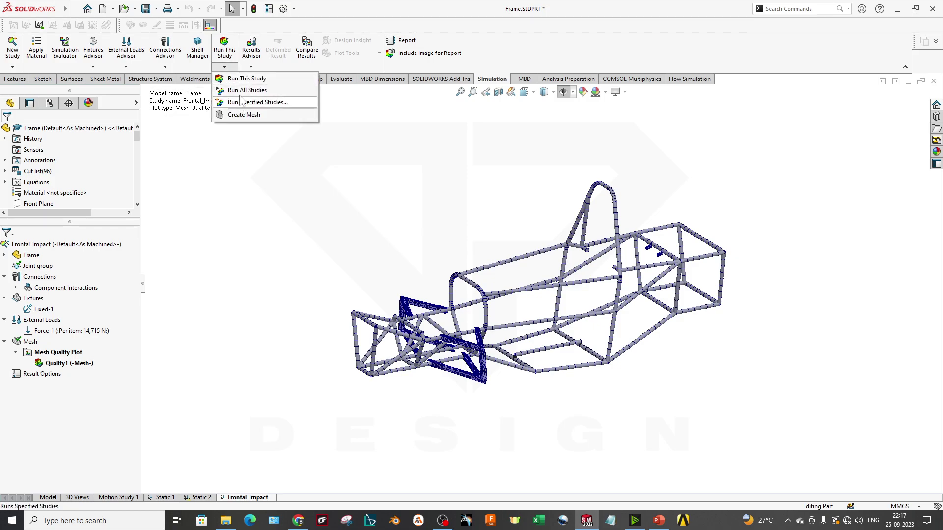
click(247, 79)
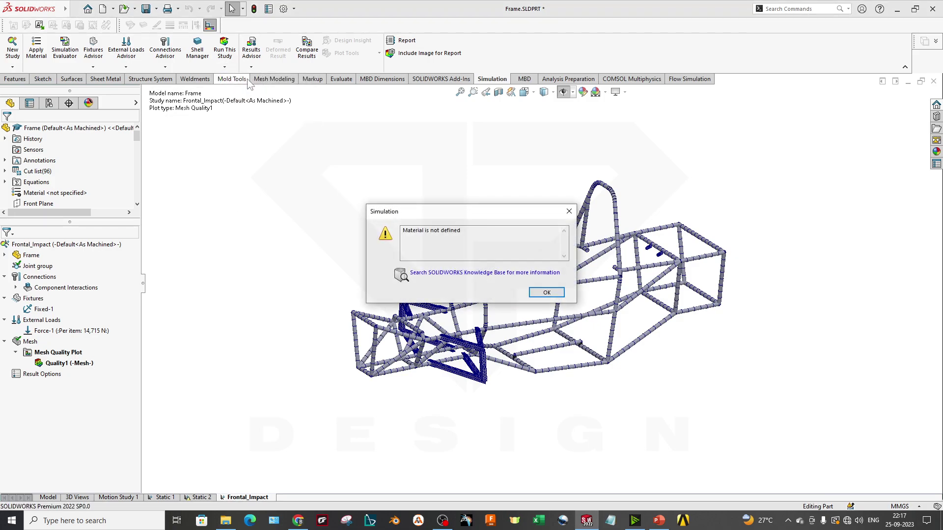
click(543, 292)
Step: Apply AISI 4130 Steel, normalized at 870C to all frame bodies
right_click(30, 257)
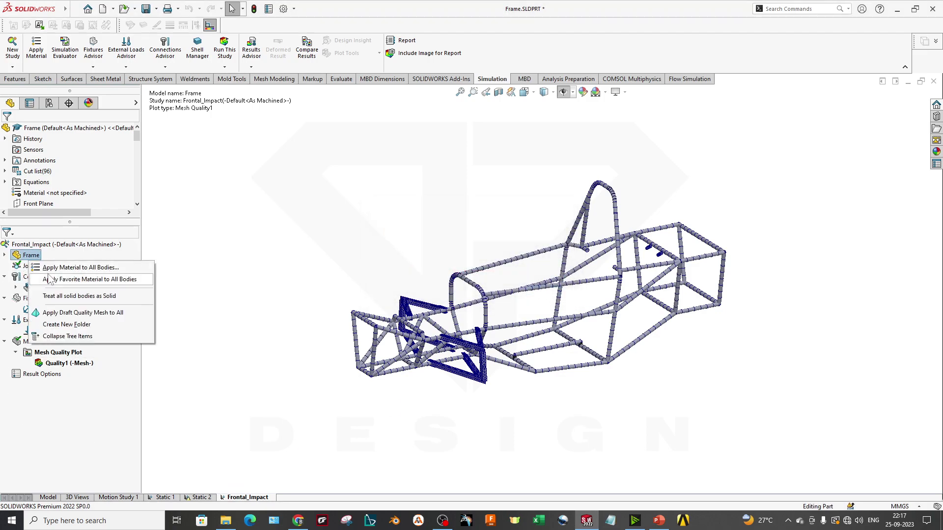
click(61, 269)
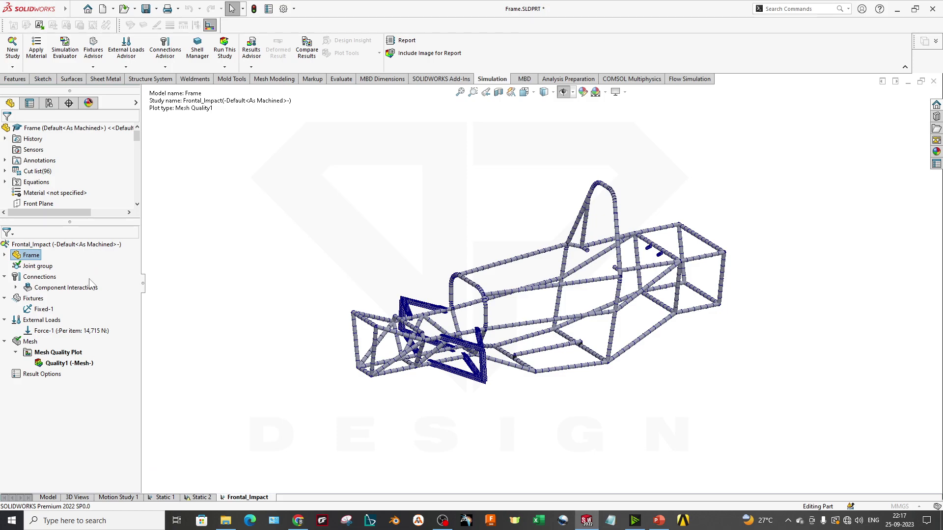
scroll(80, 188, up, 1)
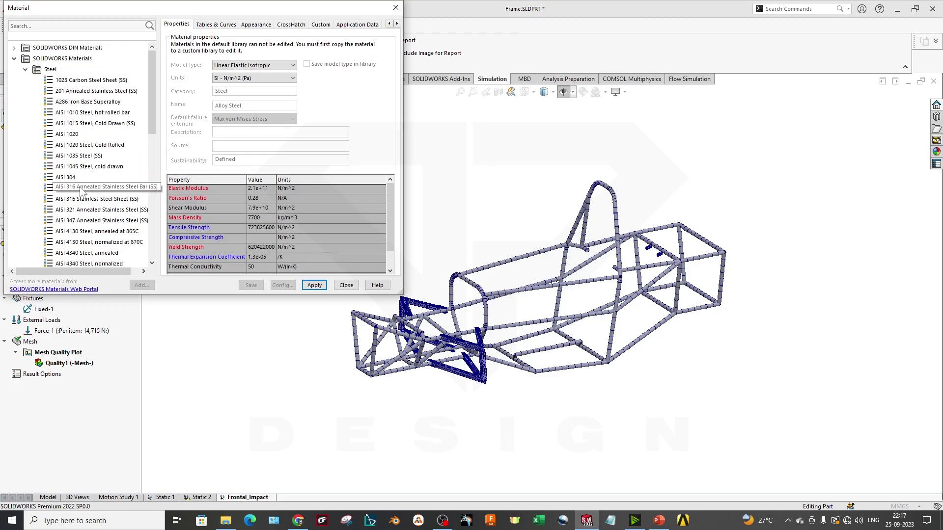
scroll(83, 186, down, 2)
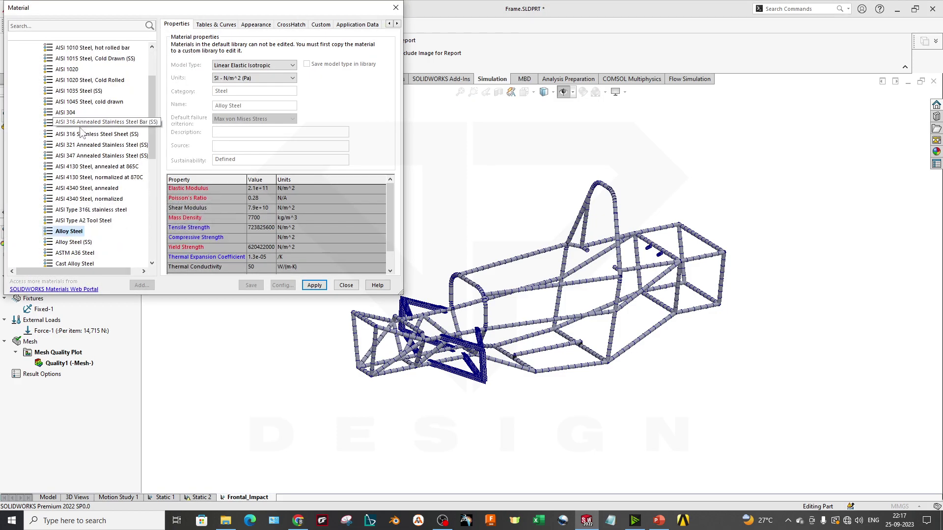
click(98, 177)
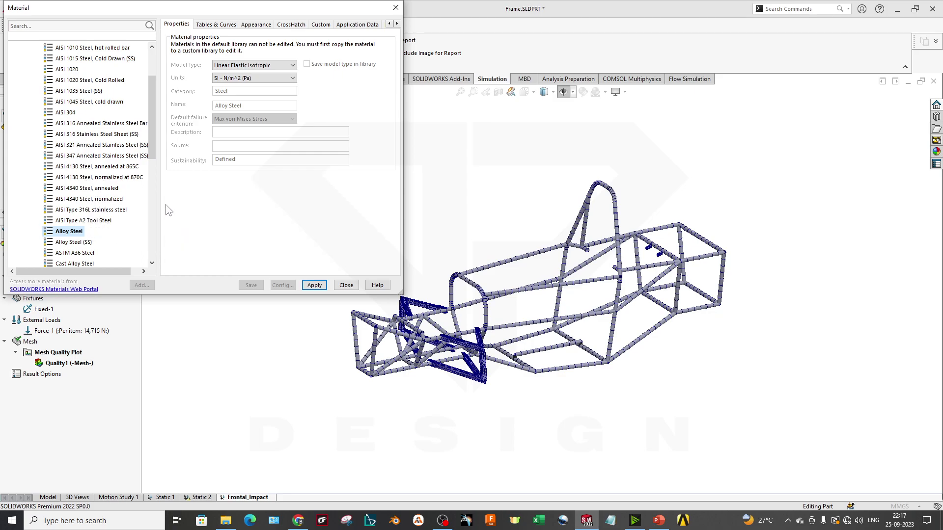
click(346, 285)
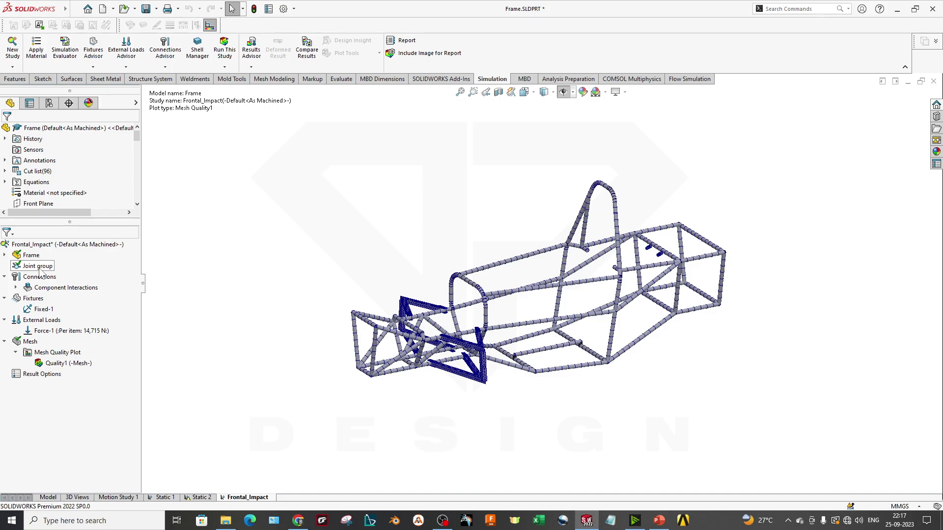
Step: Expand the frame's cut list and select Cut-List-Item3 and Cut-List-Item5
scroll(502, 314, down, 5)
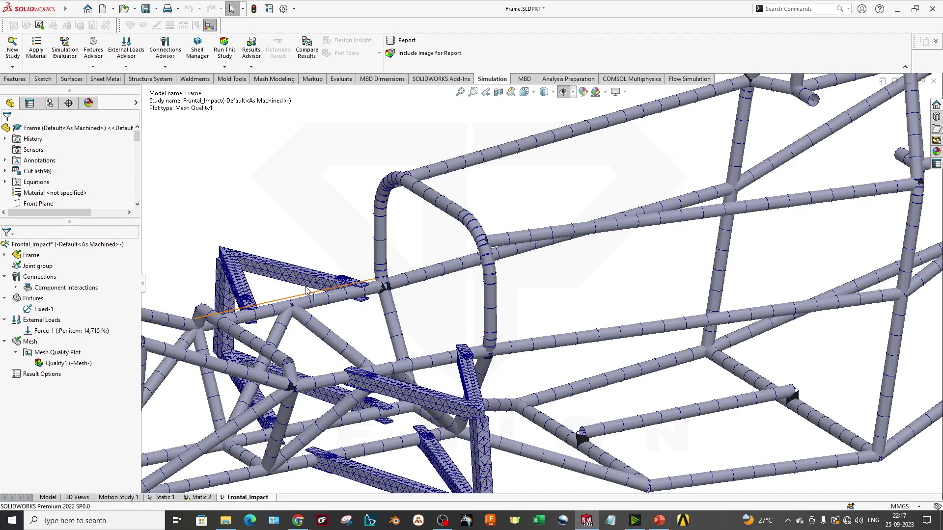
click(5, 255)
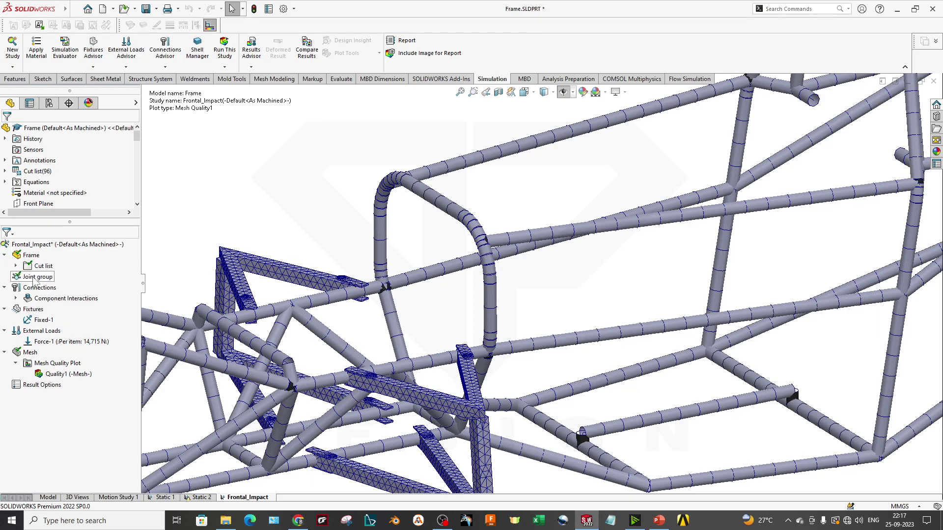
click(16, 266)
click(53, 276)
click(58, 300)
scroll(395, 355, up, 3)
Step: Collapse the cut list and orbit and zoom around the meshed frame
middle_drag(649, 349, 643, 305)
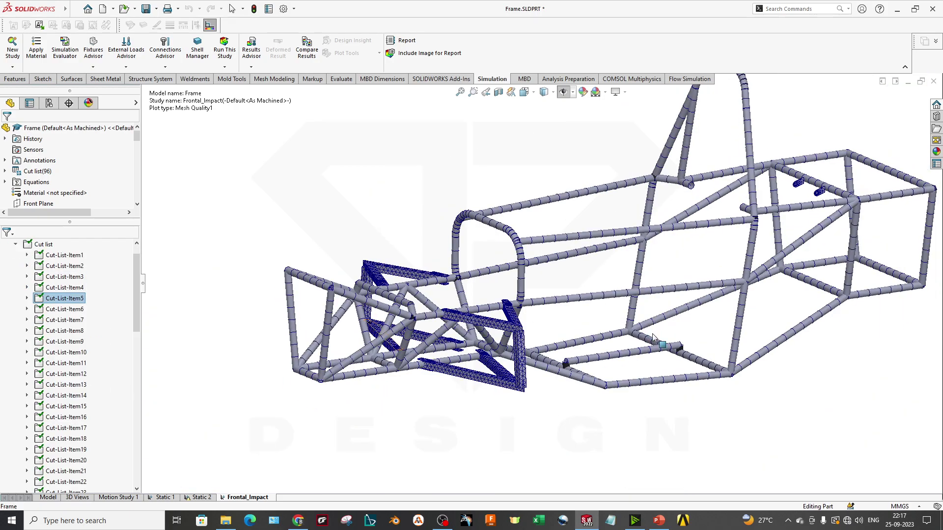
scroll(642, 298, up, 2)
scroll(684, 213, down, 3)
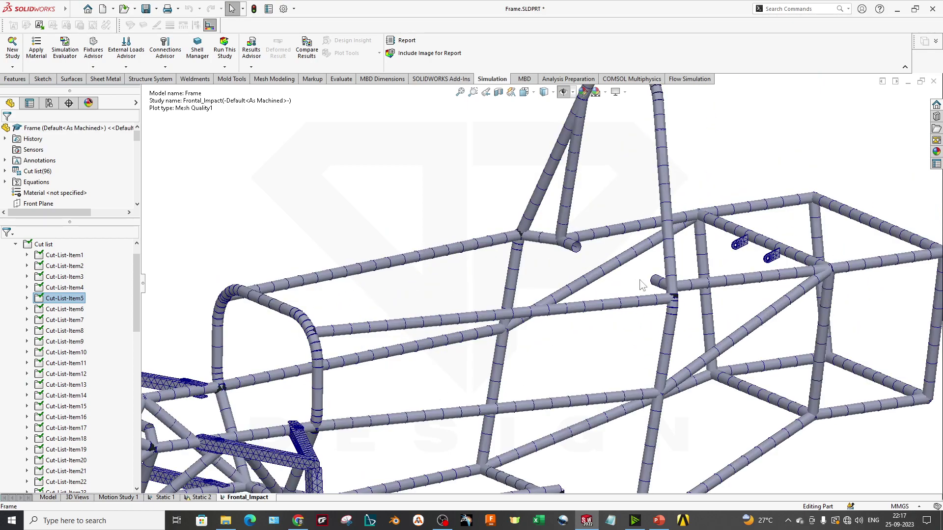
scroll(641, 284, up, 4)
click(16, 244)
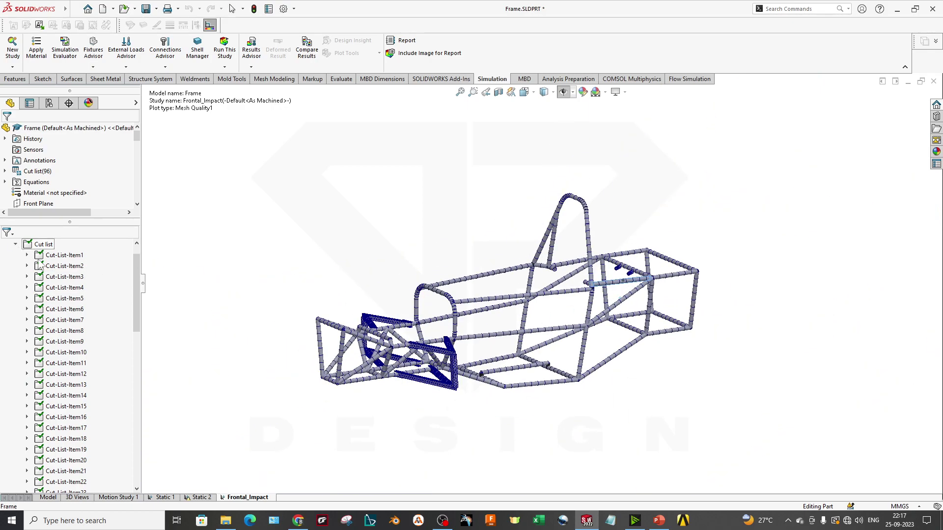
scroll(379, 337, up, 2)
middle_drag(584, 359, 565, 368)
scroll(564, 368, down, 3)
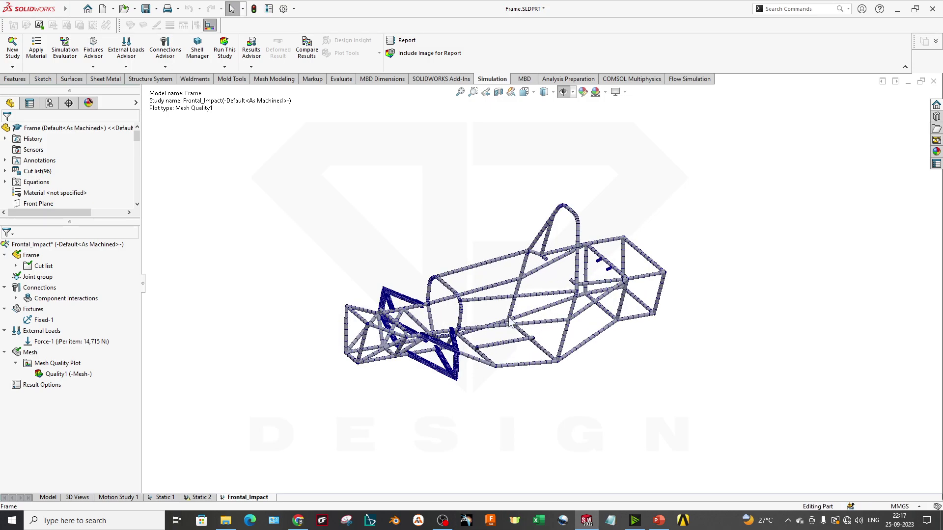
middle_drag(425, 350, 448, 341)
scroll(98, 169, down, 1)
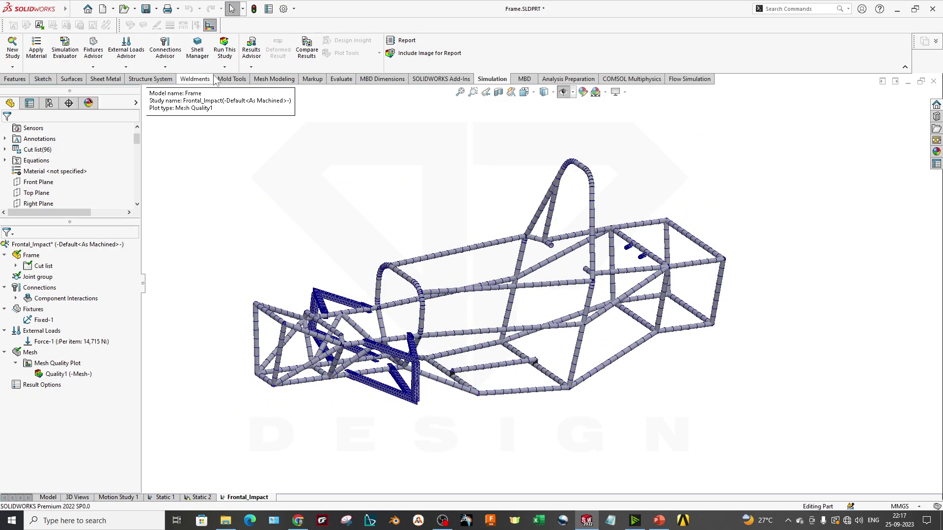
Step: Run the Frontal_Impact study and turn the frame to view von Mises stress peaking at 1.479e+08 N/m^2
click(224, 48)
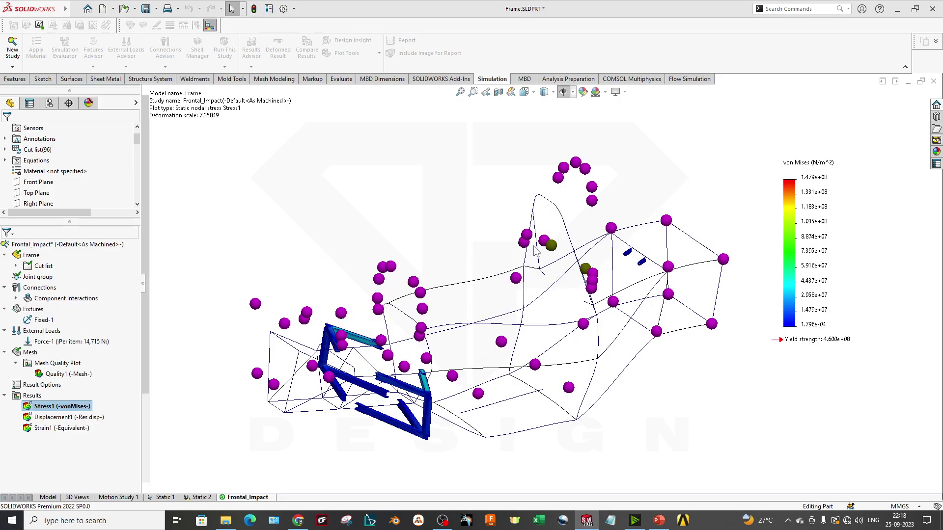
middle_drag(647, 323, 558, 353)
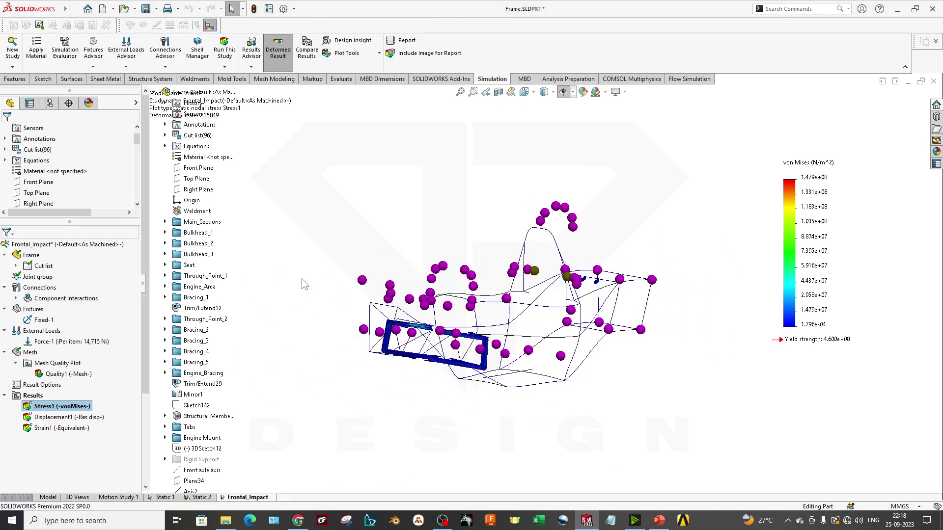
Step: Set Stress1 to axial beam stress with rendered beam profiles and deformation scale 3
double_click(817, 241)
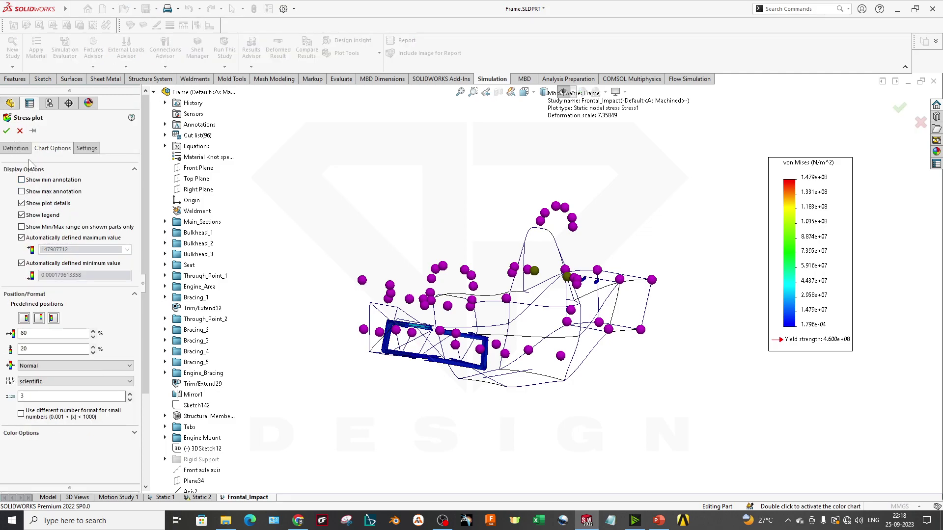
click(55, 190)
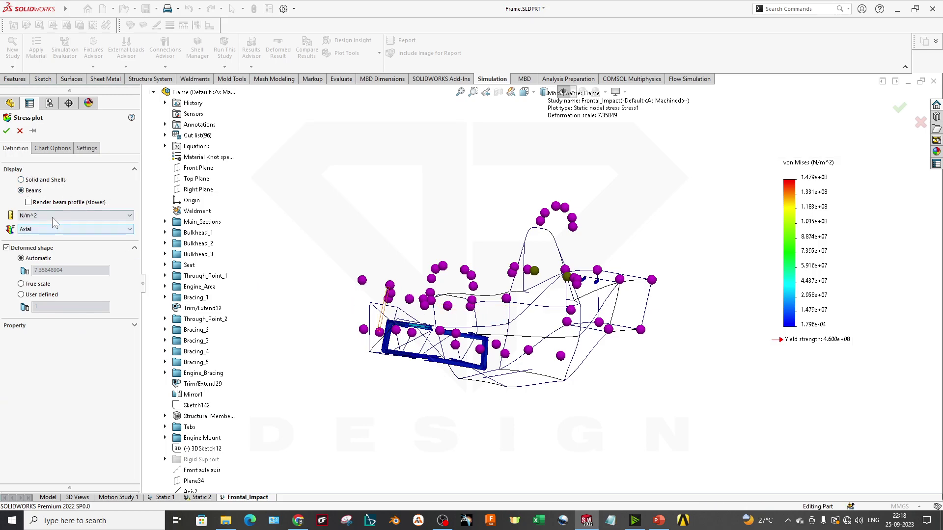
click(28, 202)
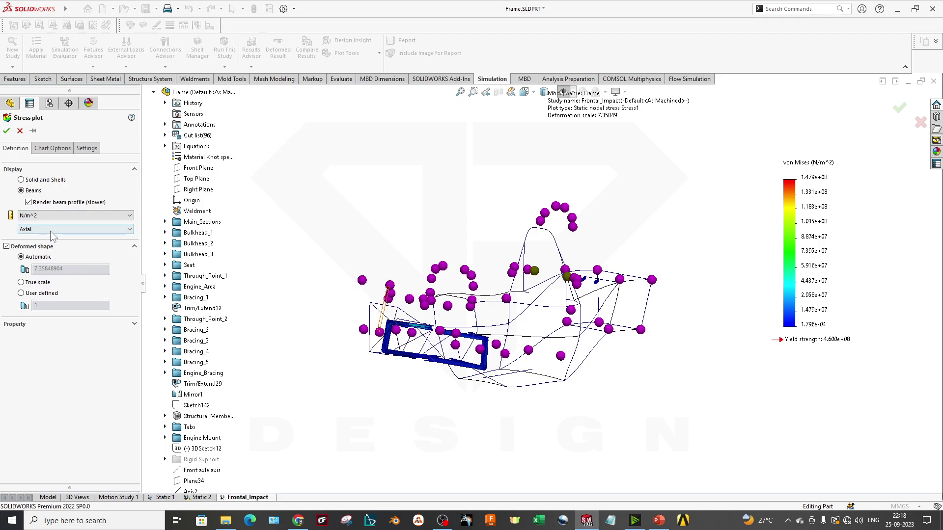
click(69, 229)
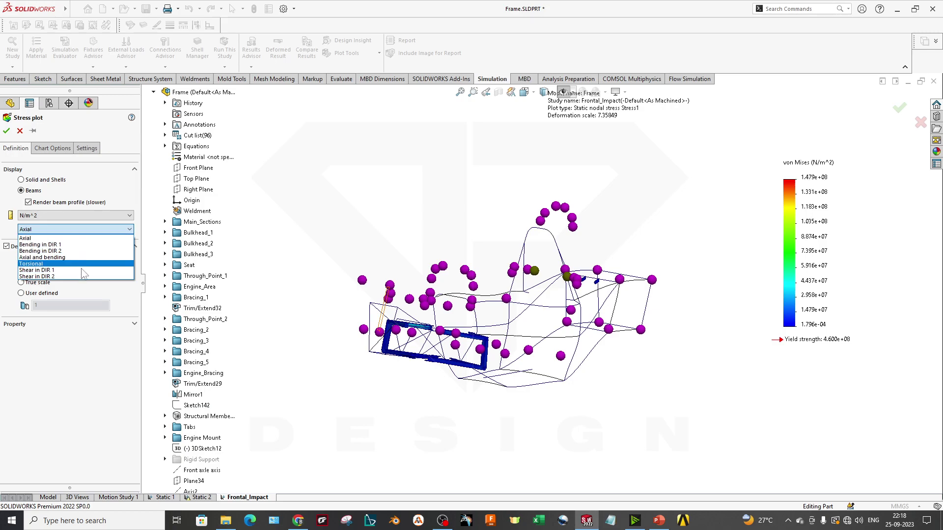
click(77, 239)
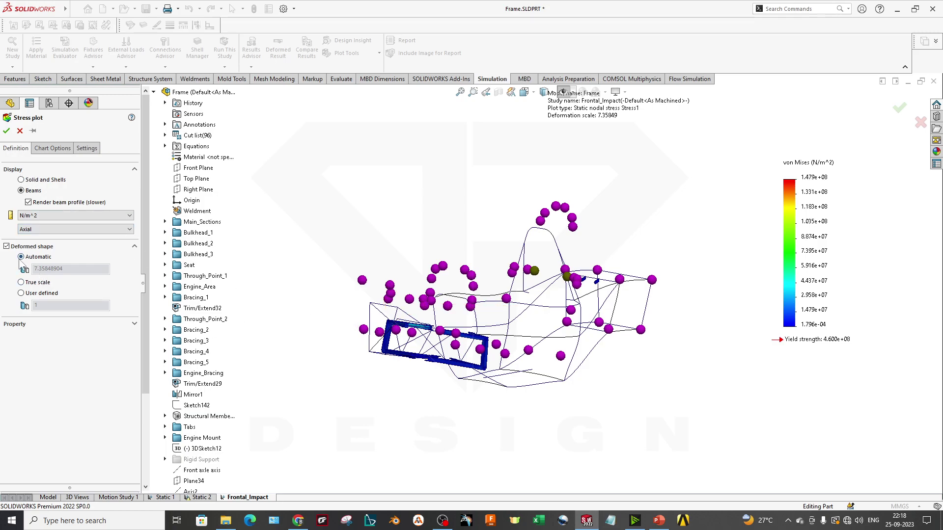
click(39, 293)
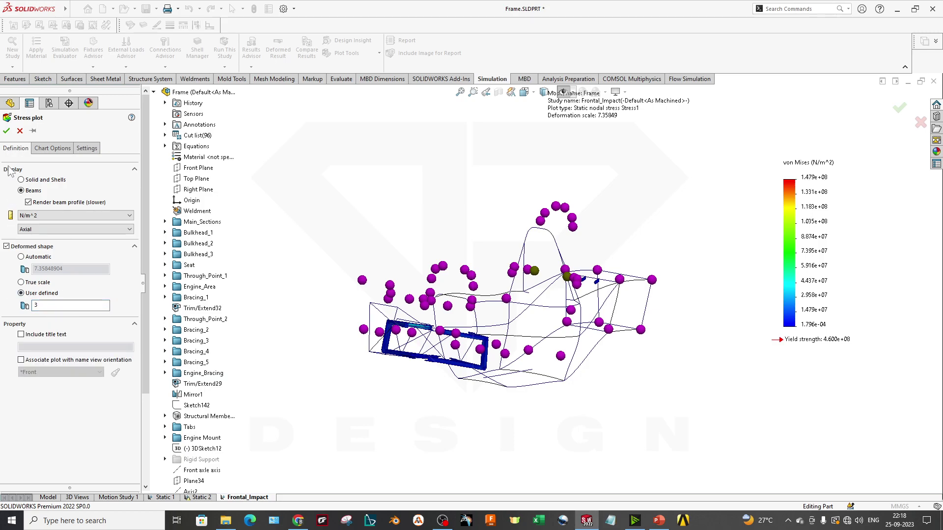
click(6, 131)
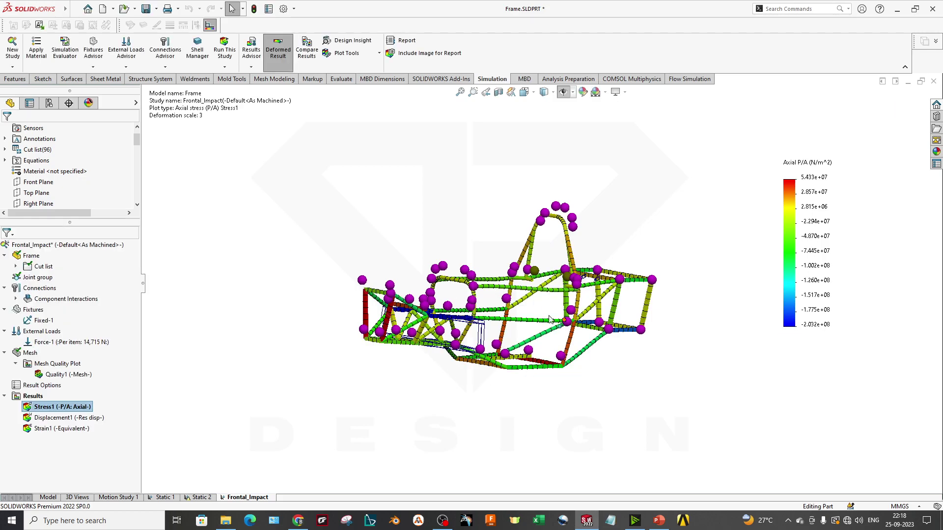
middle_drag(518, 362, 535, 371)
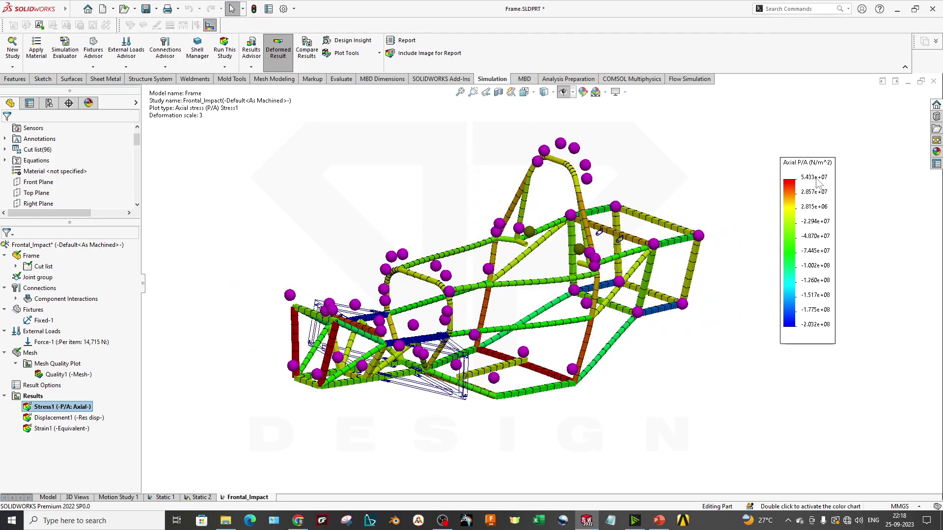
middle_drag(663, 399, 619, 395)
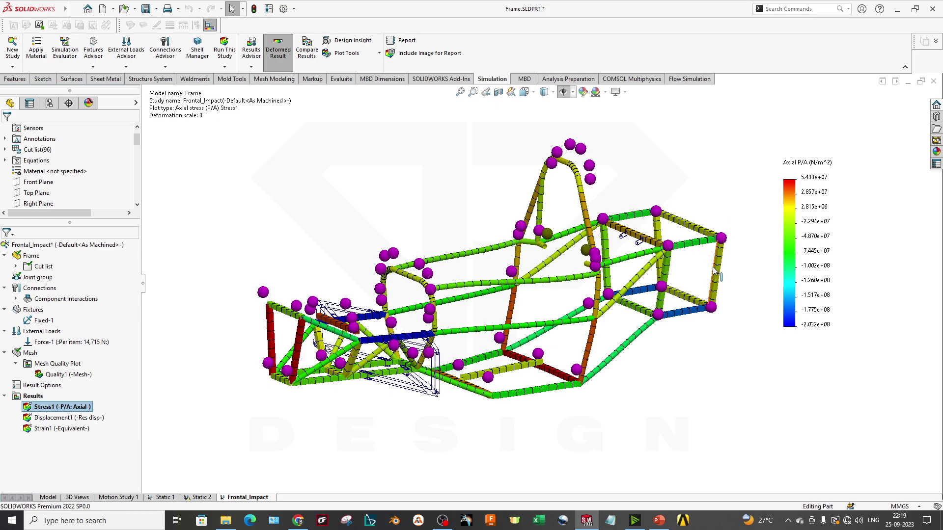
middle_drag(685, 341, 695, 339)
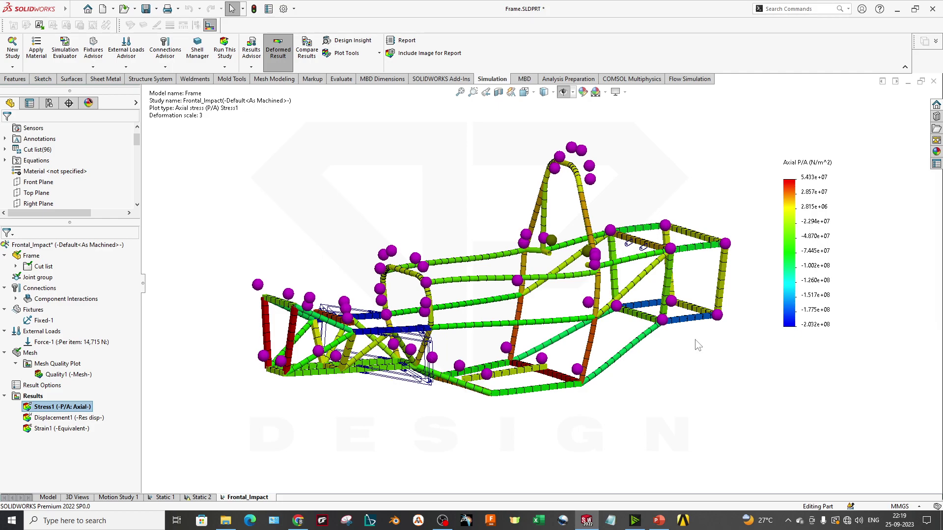
click(57, 419)
Step: Show Displacement1 (URES up to 32.22 mm) and rotate the frame to inspect the deformation
double_click(89, 417)
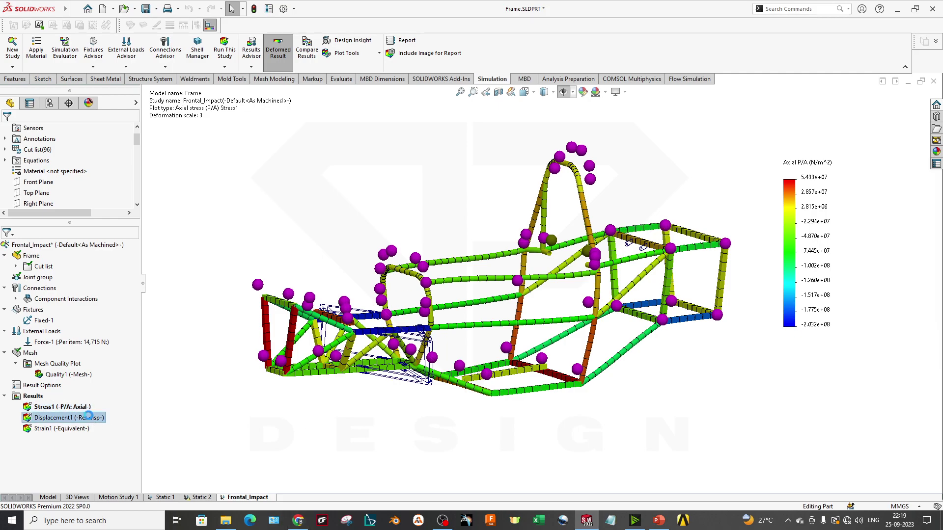
middle_drag(575, 404, 545, 388)
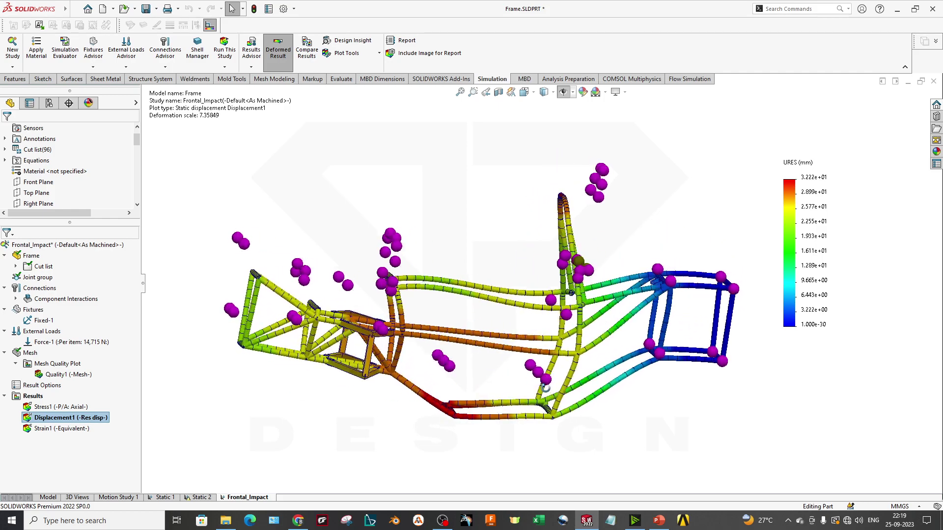
scroll(420, 362, down, 5)
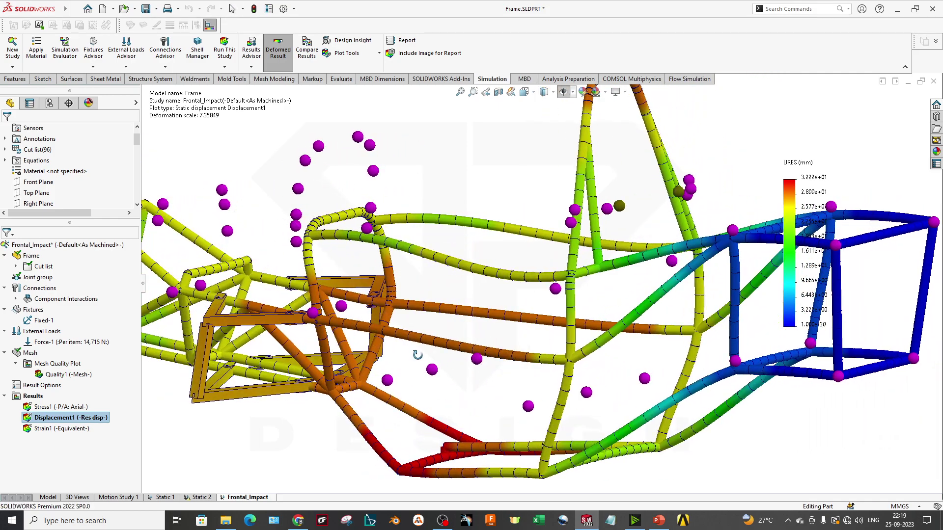
scroll(420, 362, up, 5)
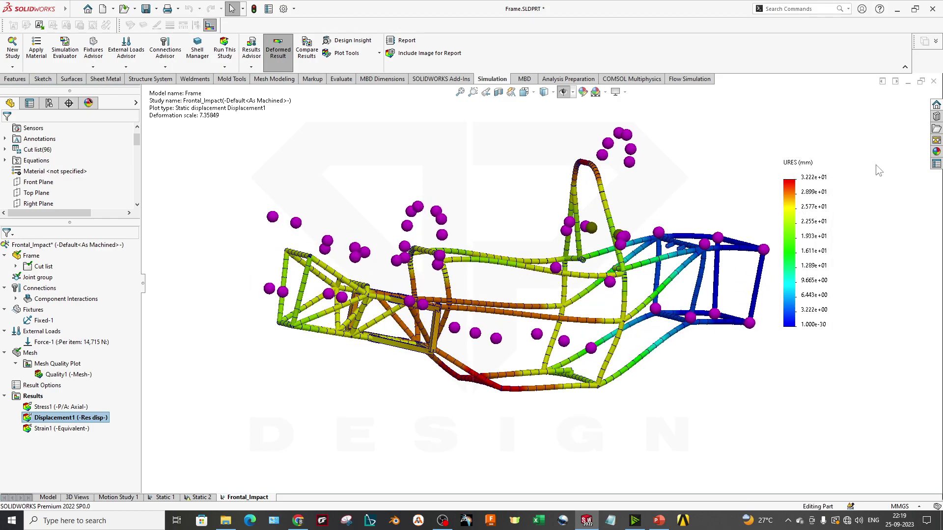
middle_drag(353, 338, 667, 347)
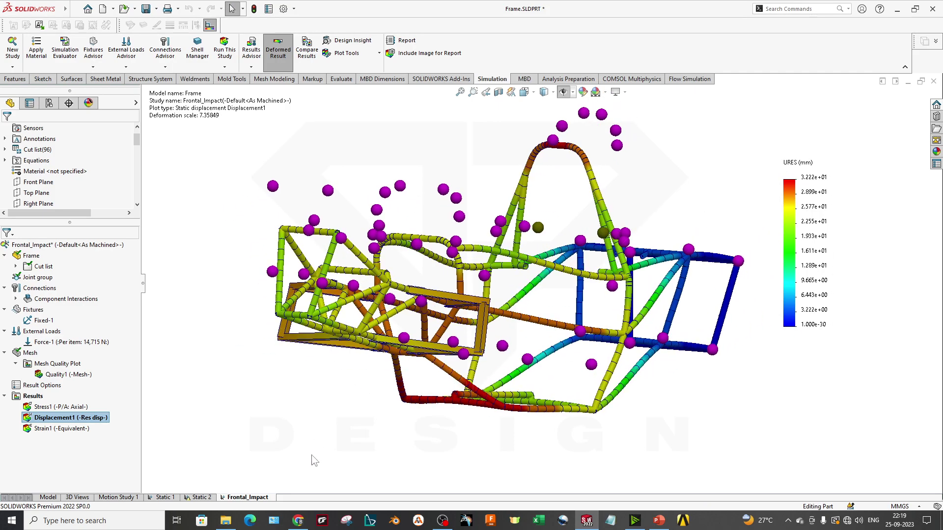
Step: Run Stress Hot Spot Diagnostics at sensitivity 25, acknowledge the result, then select Stress1
right_click(34, 398)
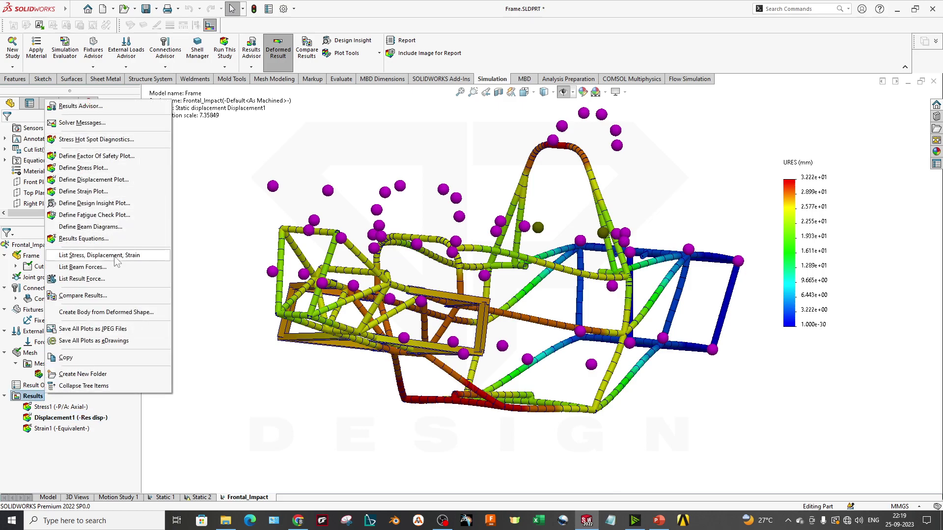
key(Escape)
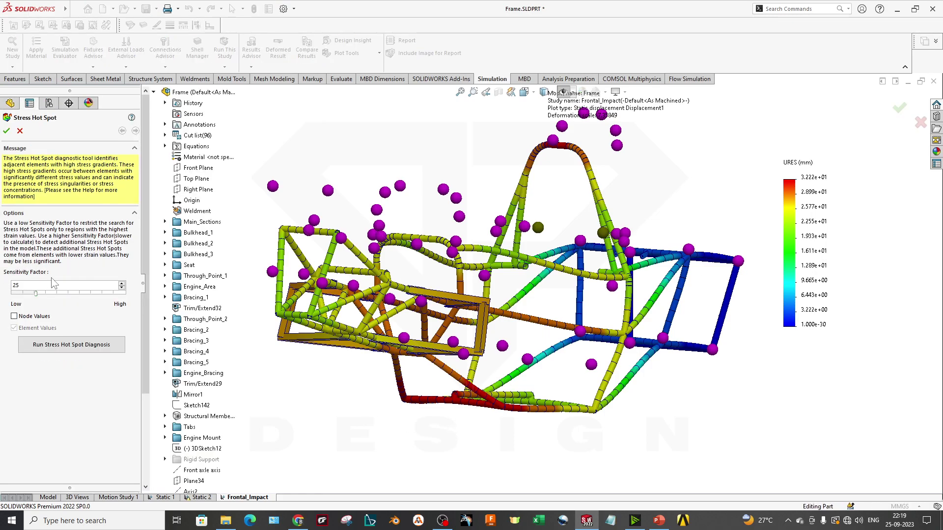
click(69, 347)
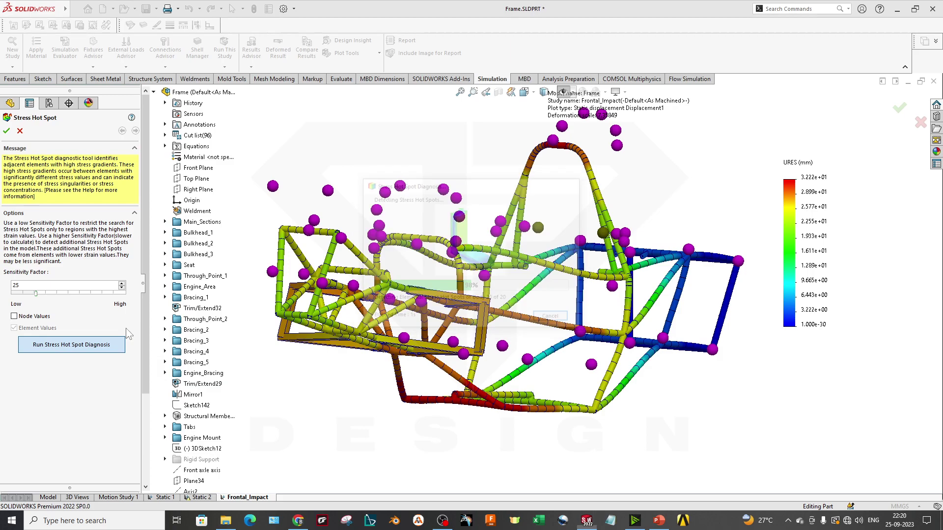
click(623, 336)
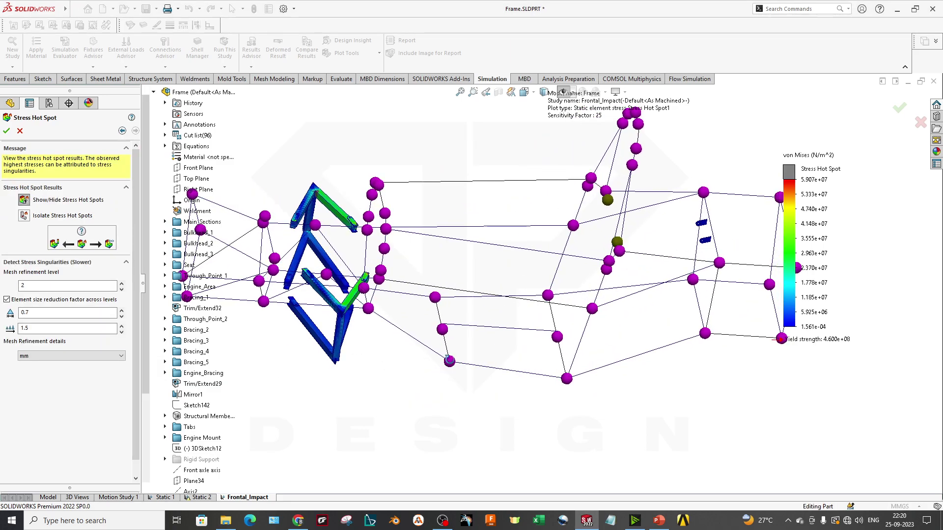
scroll(91, 390, down, 1)
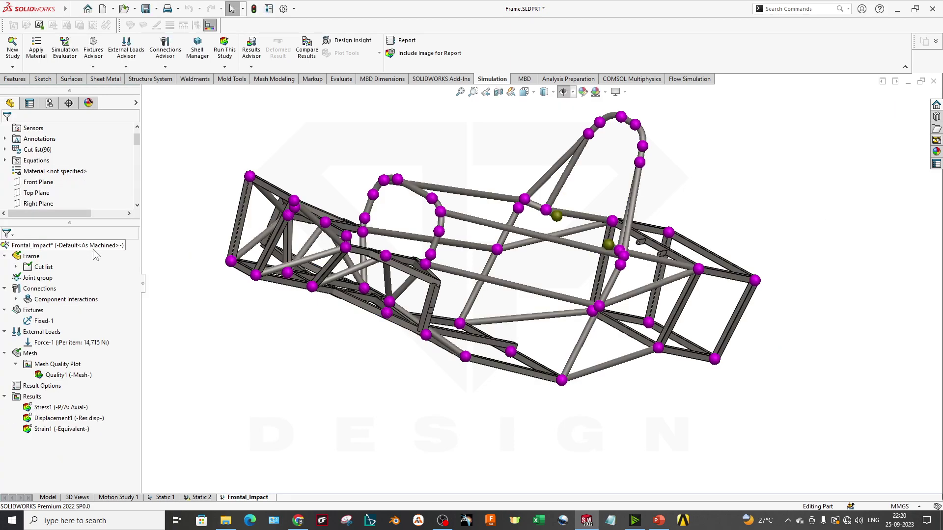
middle_drag(459, 332, 609, 265)
click(55, 409)
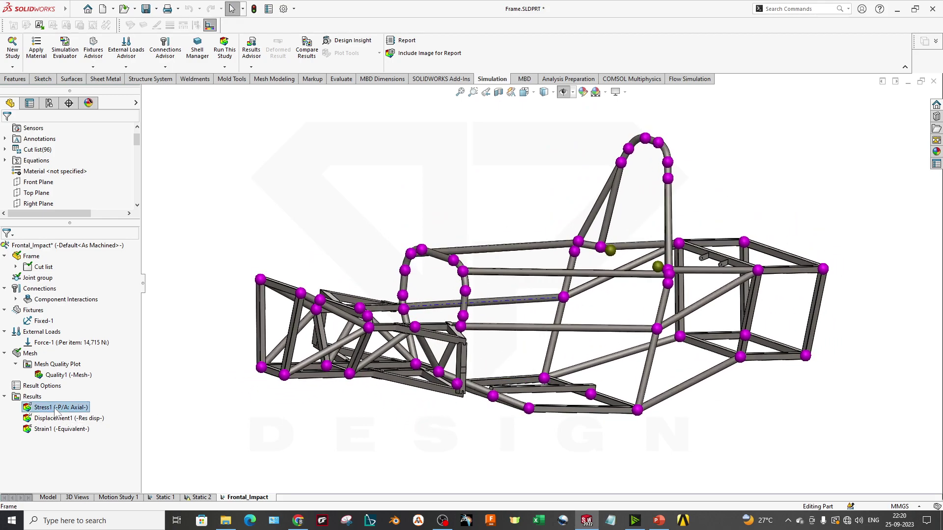